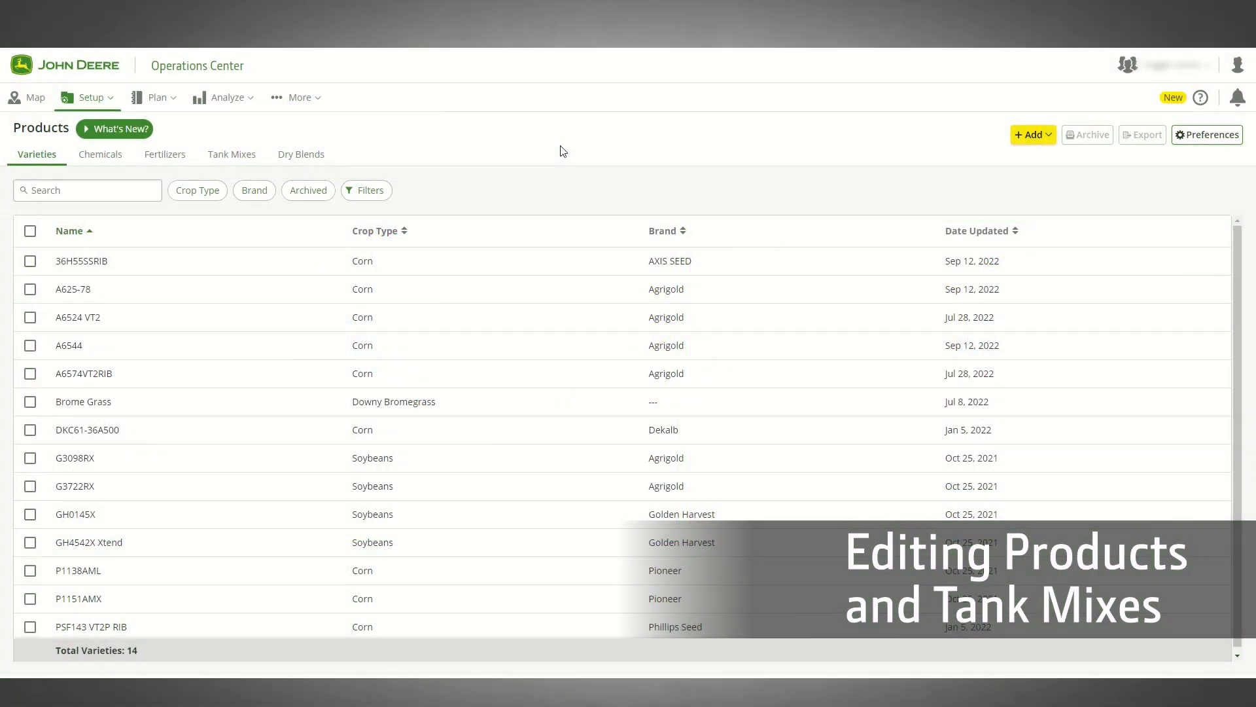
Step: Show the tank mixes list and view Burndown - 4's details
click(230, 154)
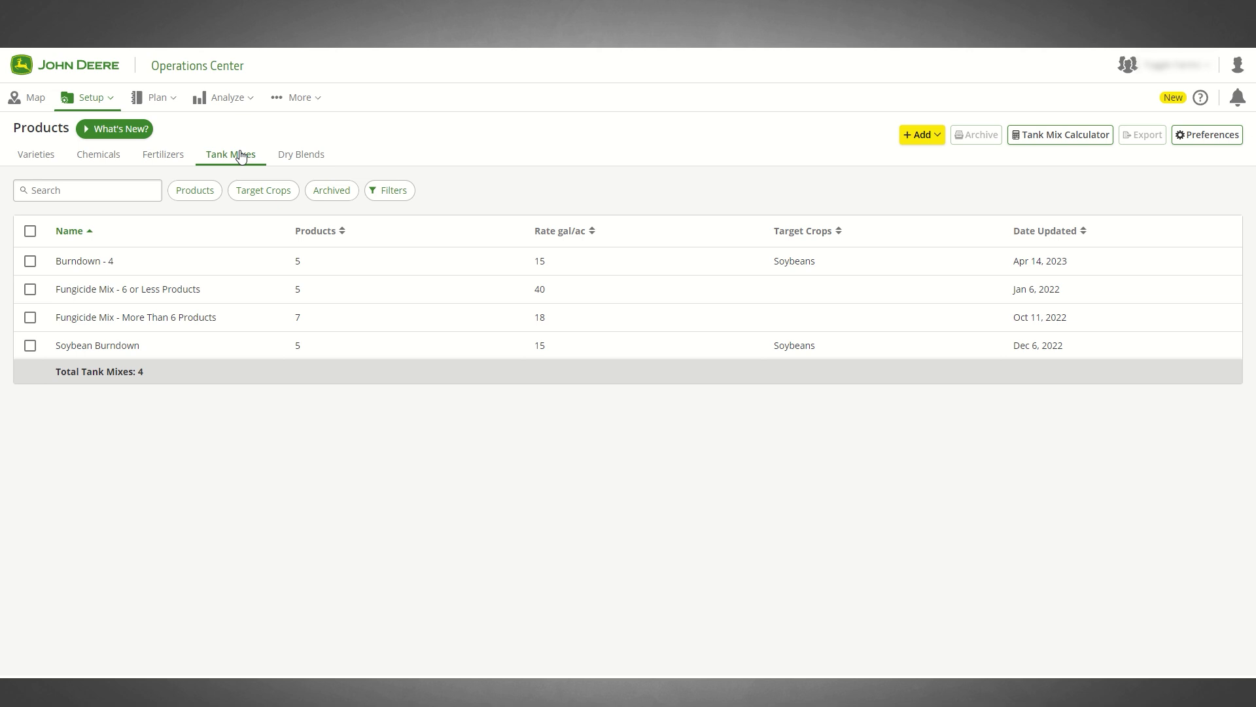
click(98, 261)
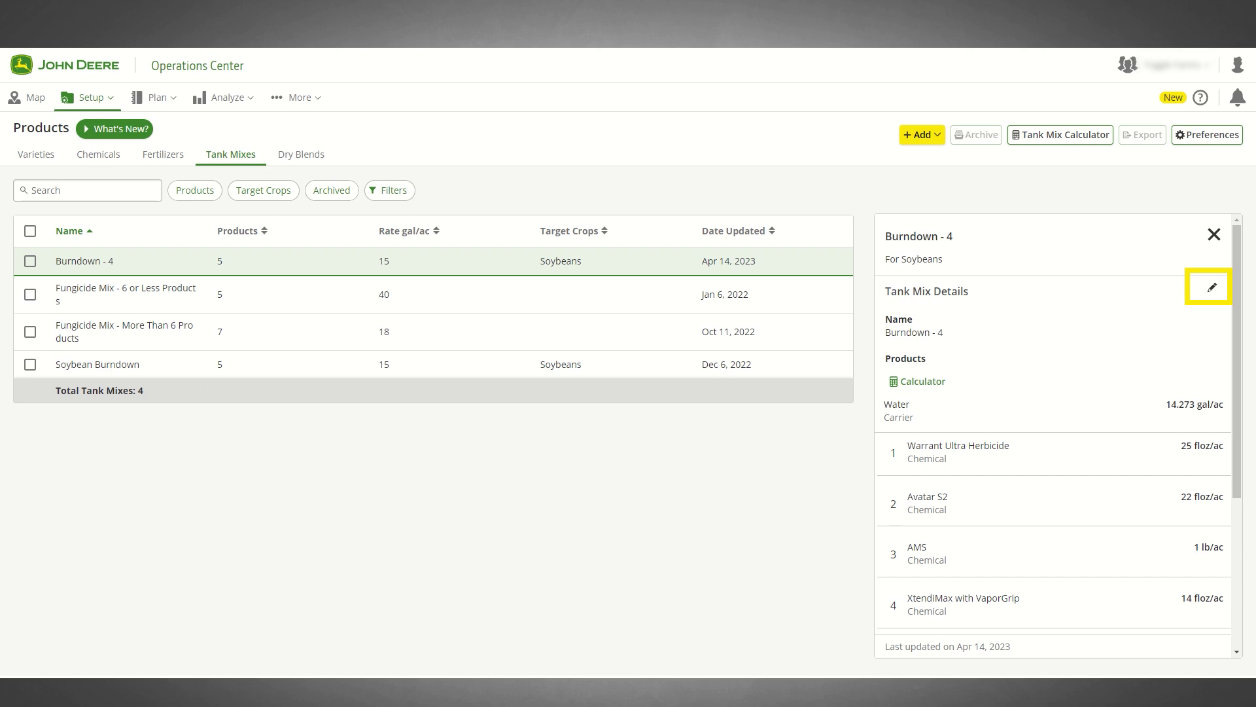
Step: Drag AMS above Avatar S2 in the Burndown - 4 tank mix and save it
click(1210, 290)
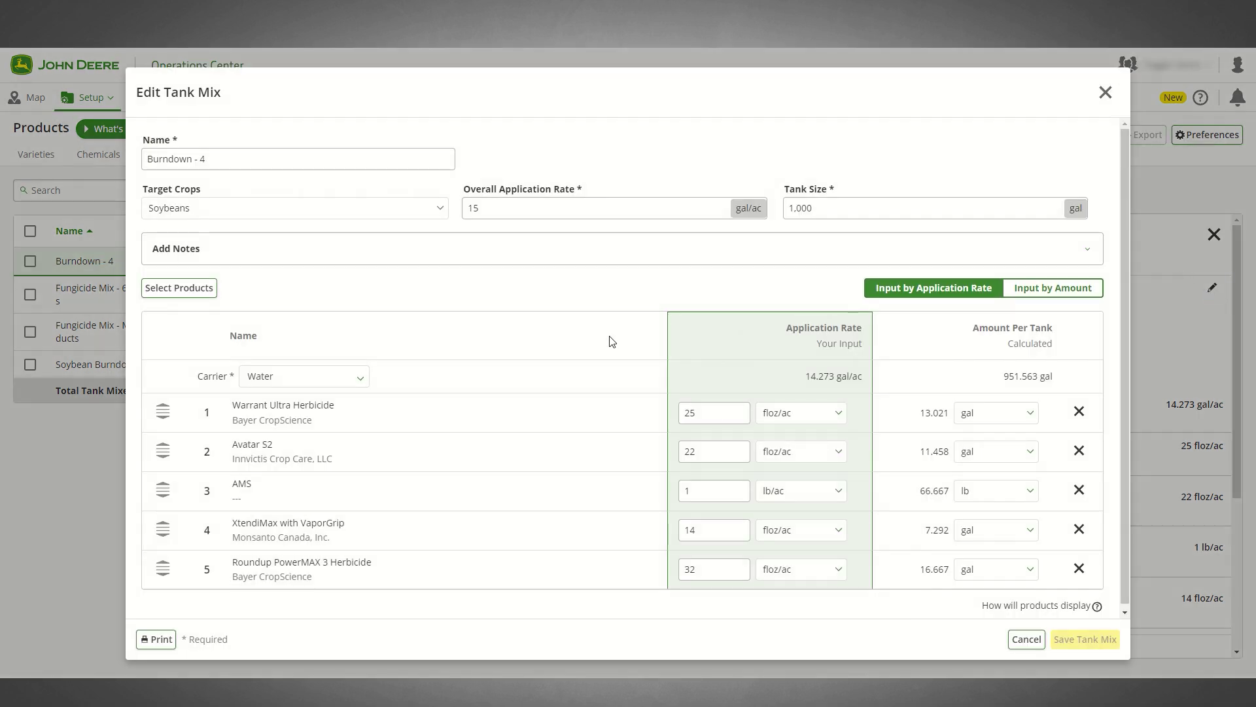
scroll(426, 340, down, 1)
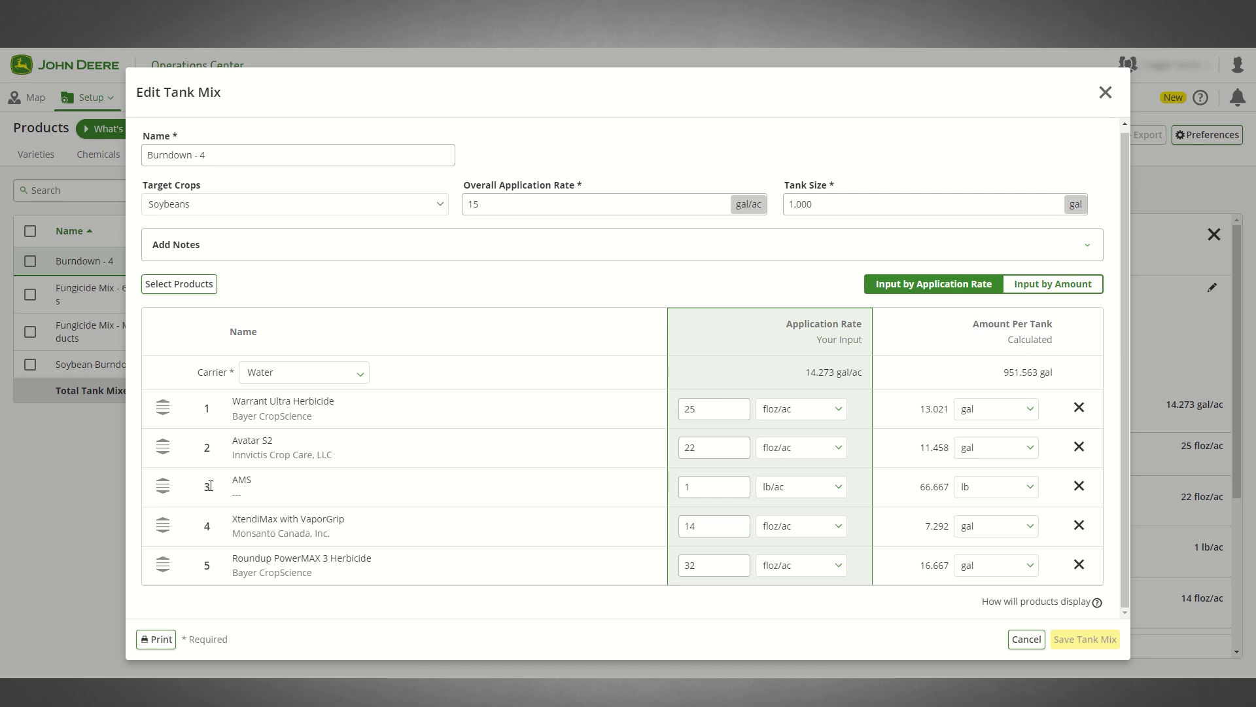
drag(163, 486, 160, 453)
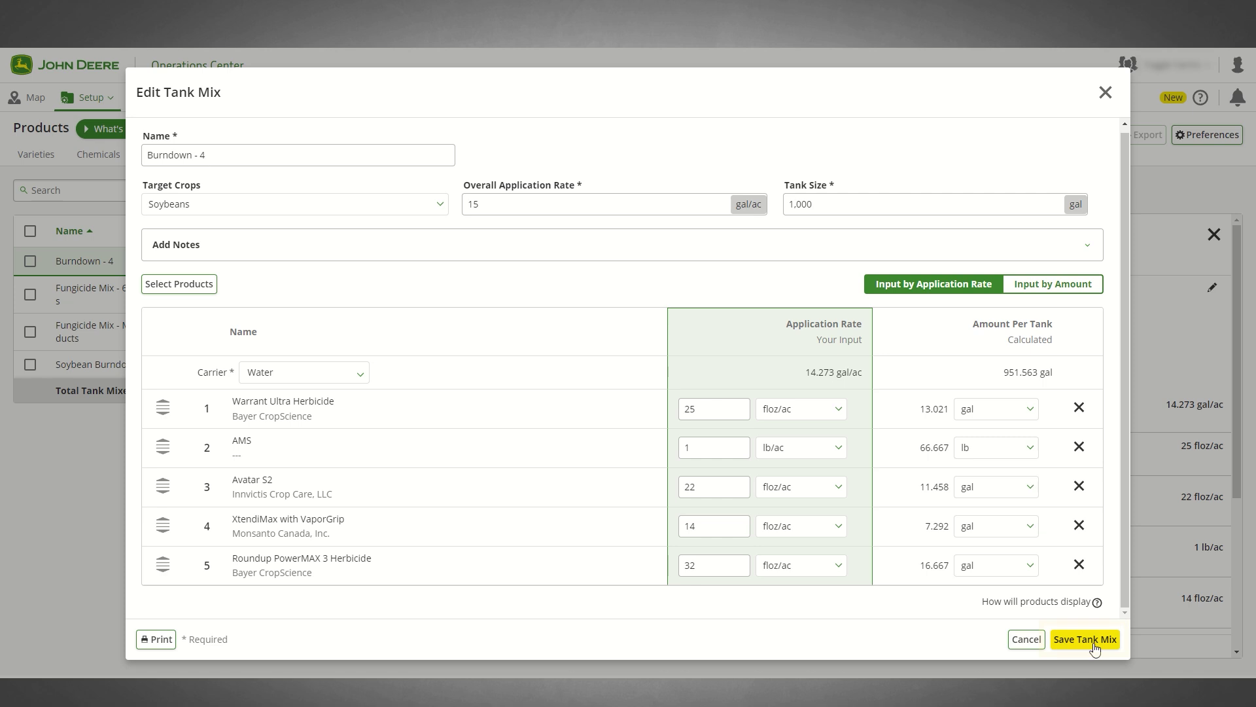
click(1108, 646)
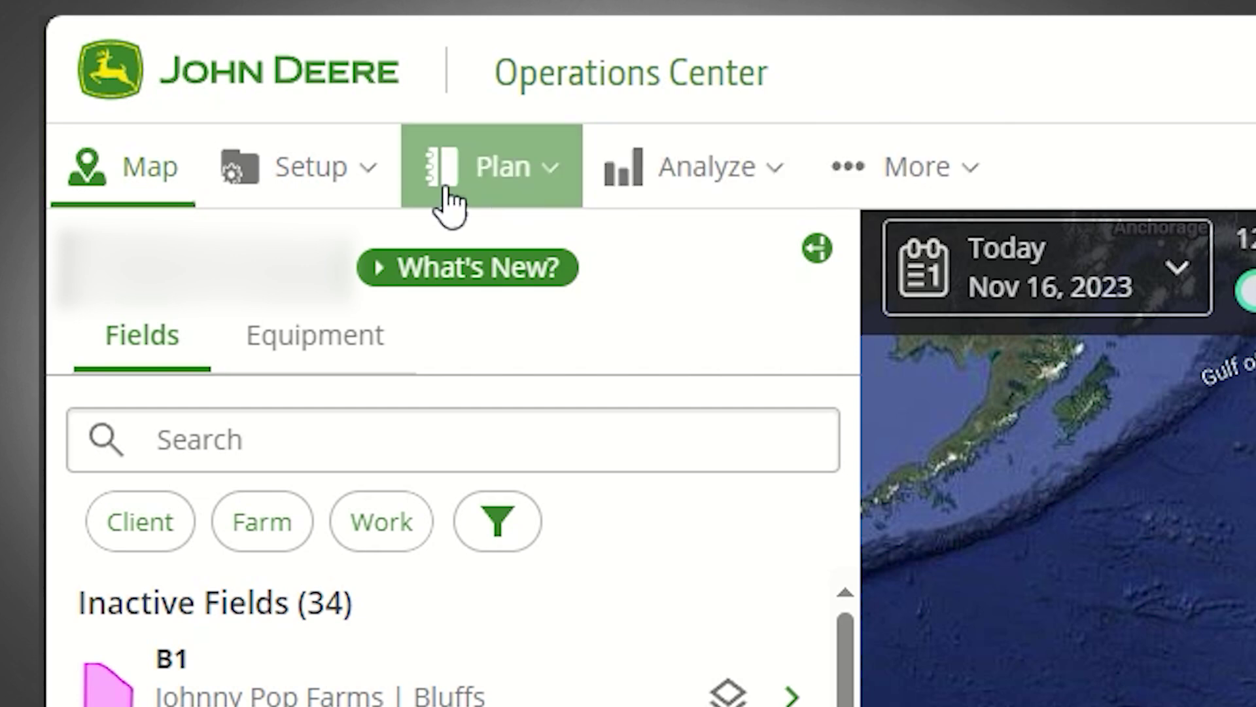
Step: Go through Setup > Products > Fertilizers to the Dry Blends list
click(338, 182)
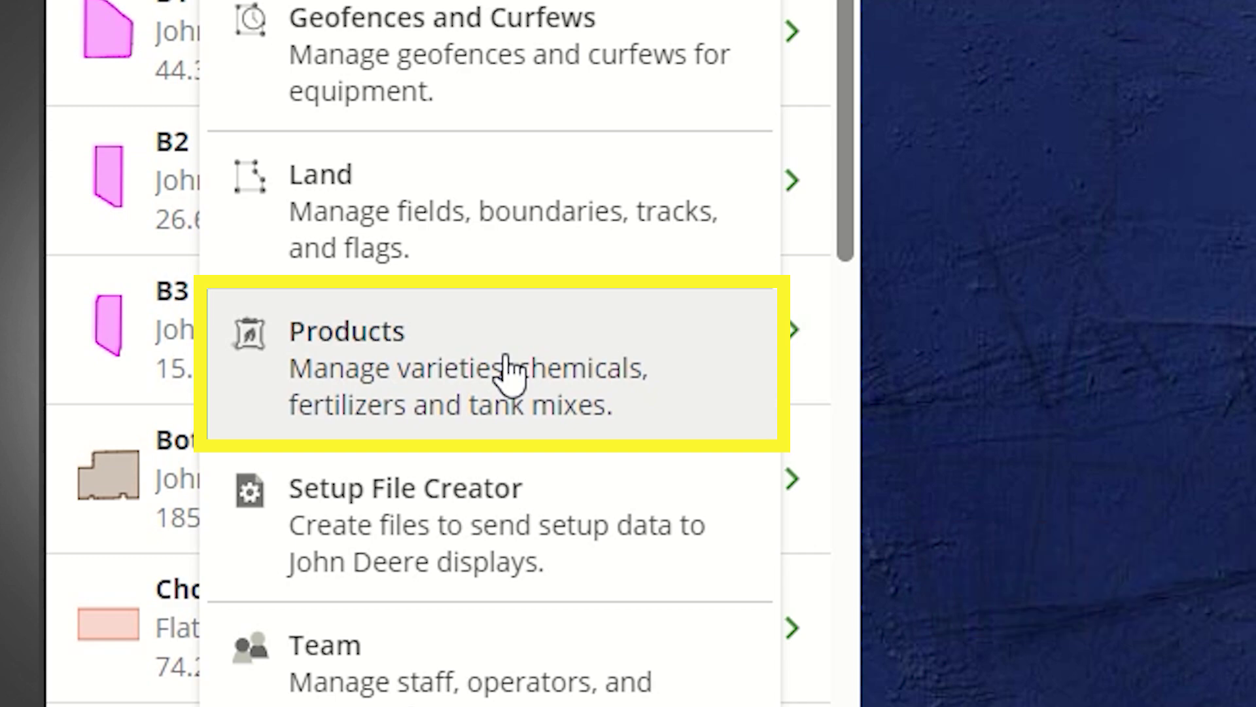
click(507, 370)
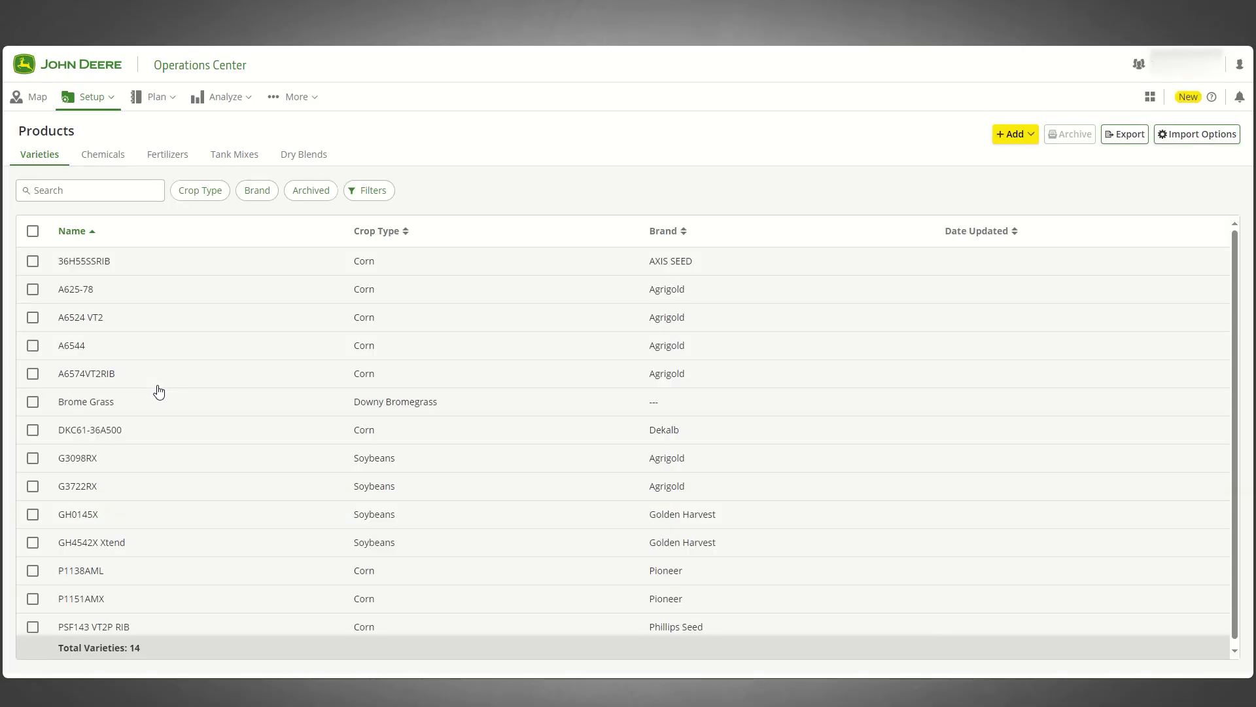
click(177, 157)
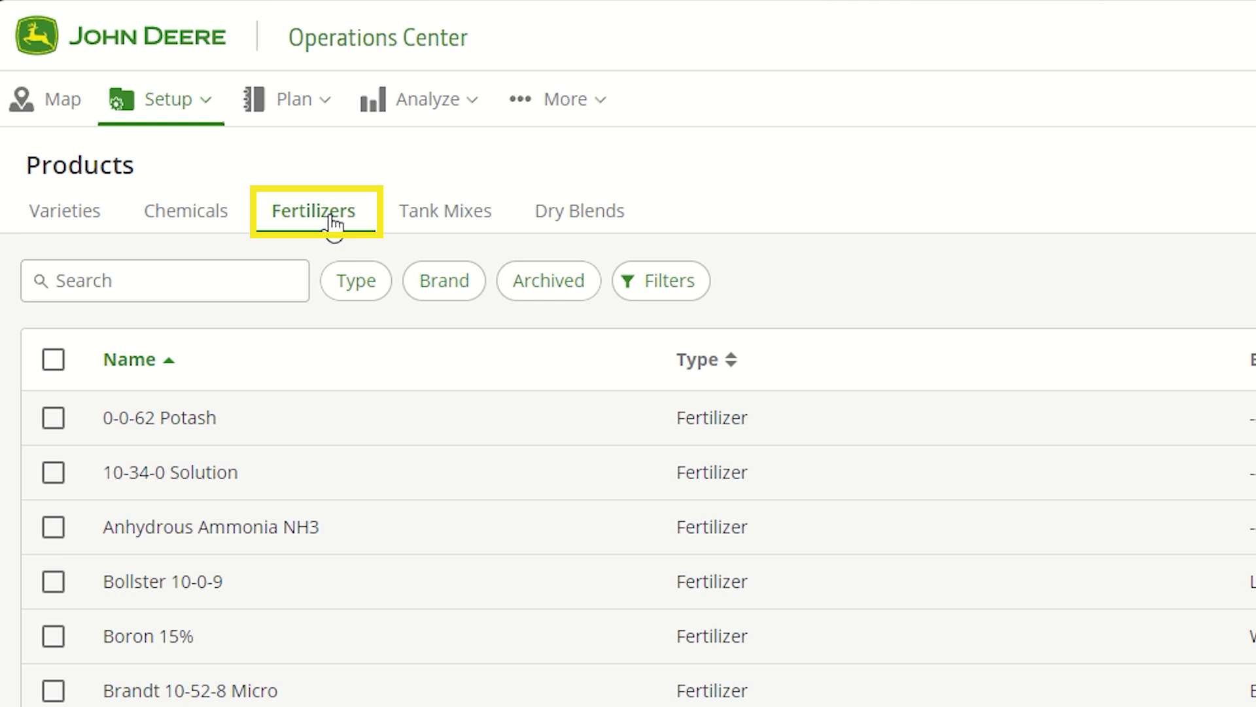
click(596, 226)
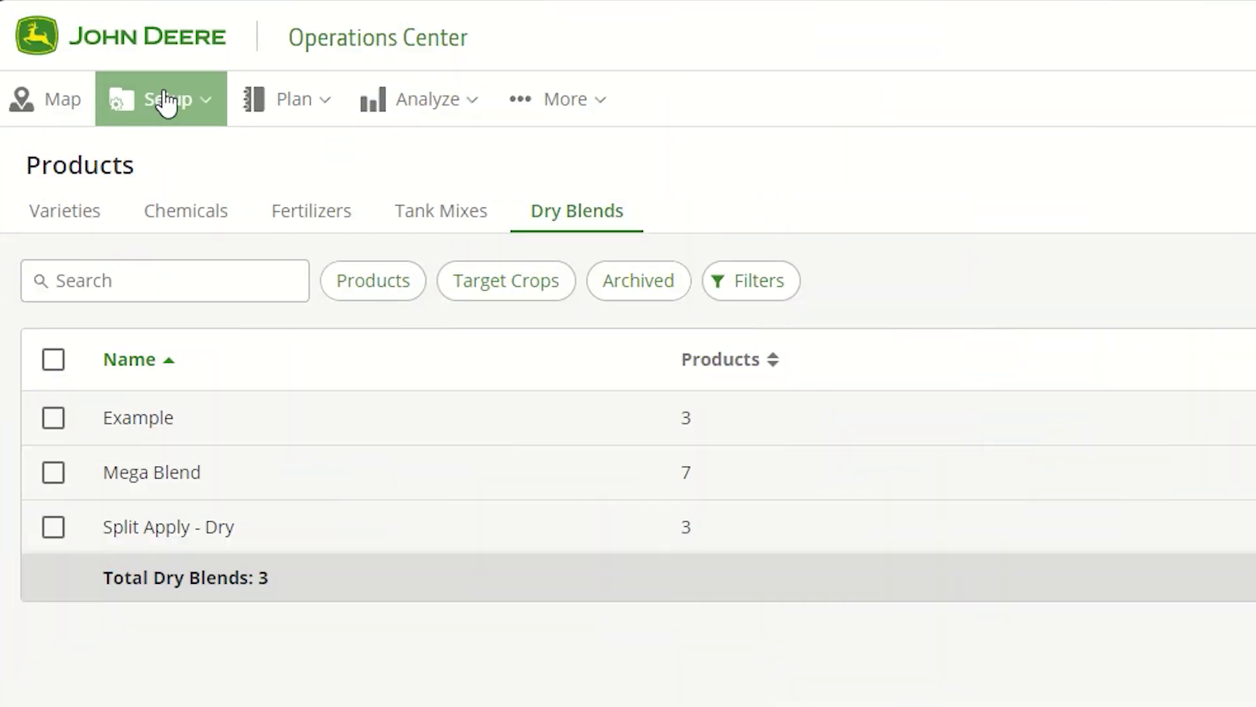
click(167, 101)
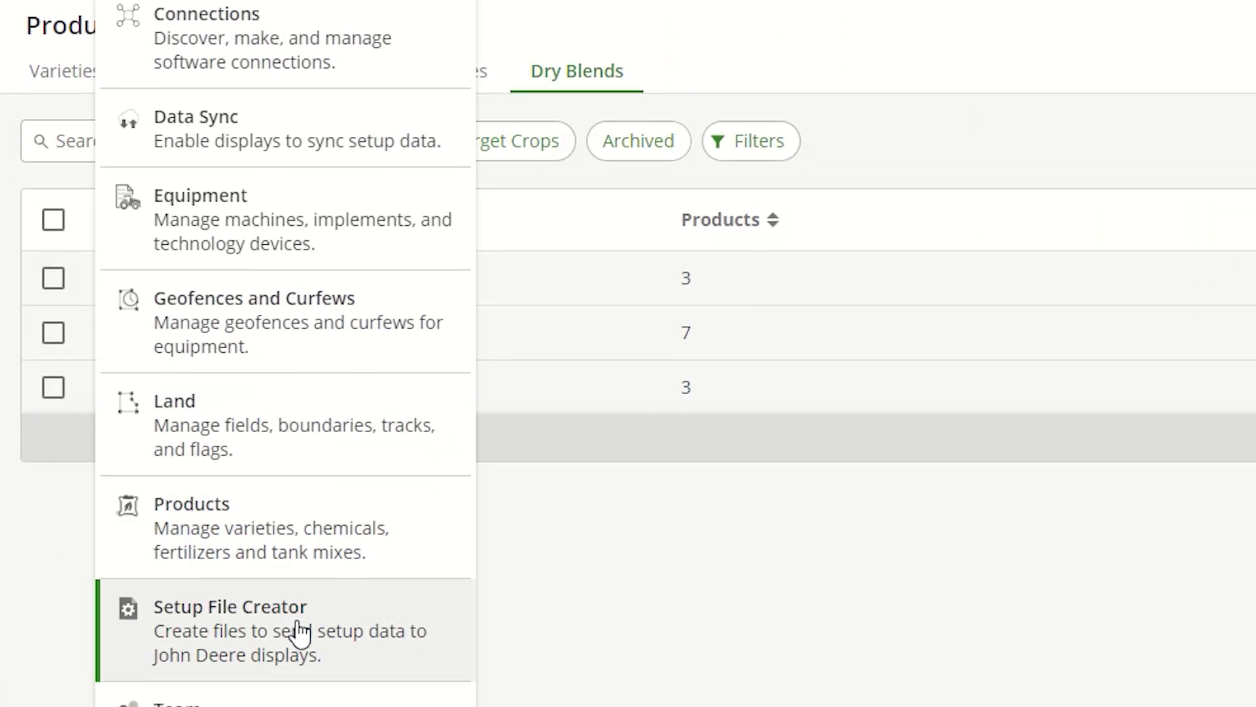
click(298, 631)
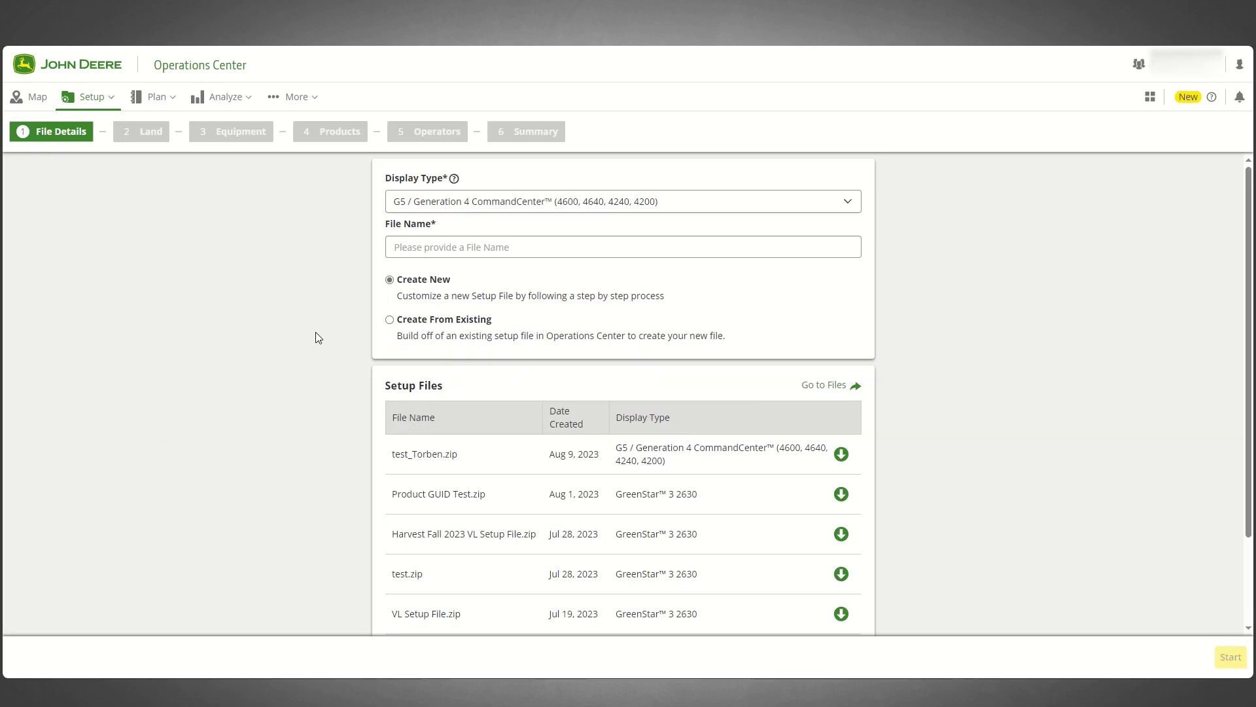
click(498, 202)
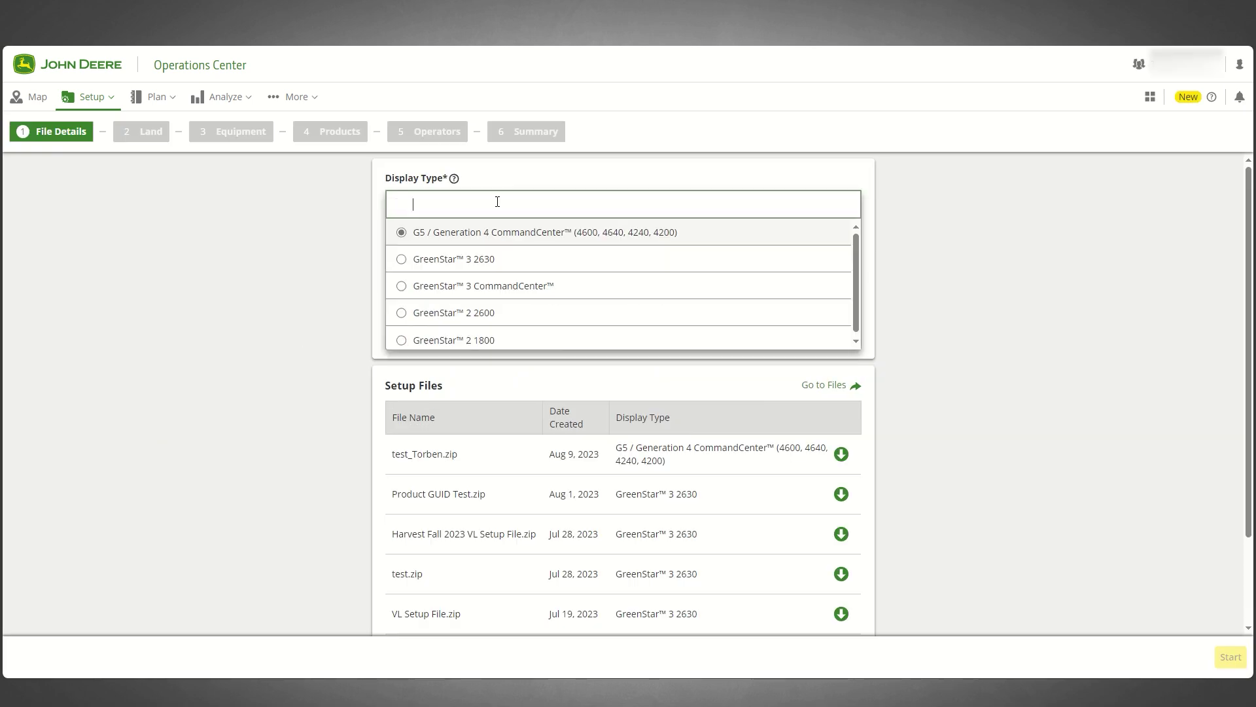
click(488, 258)
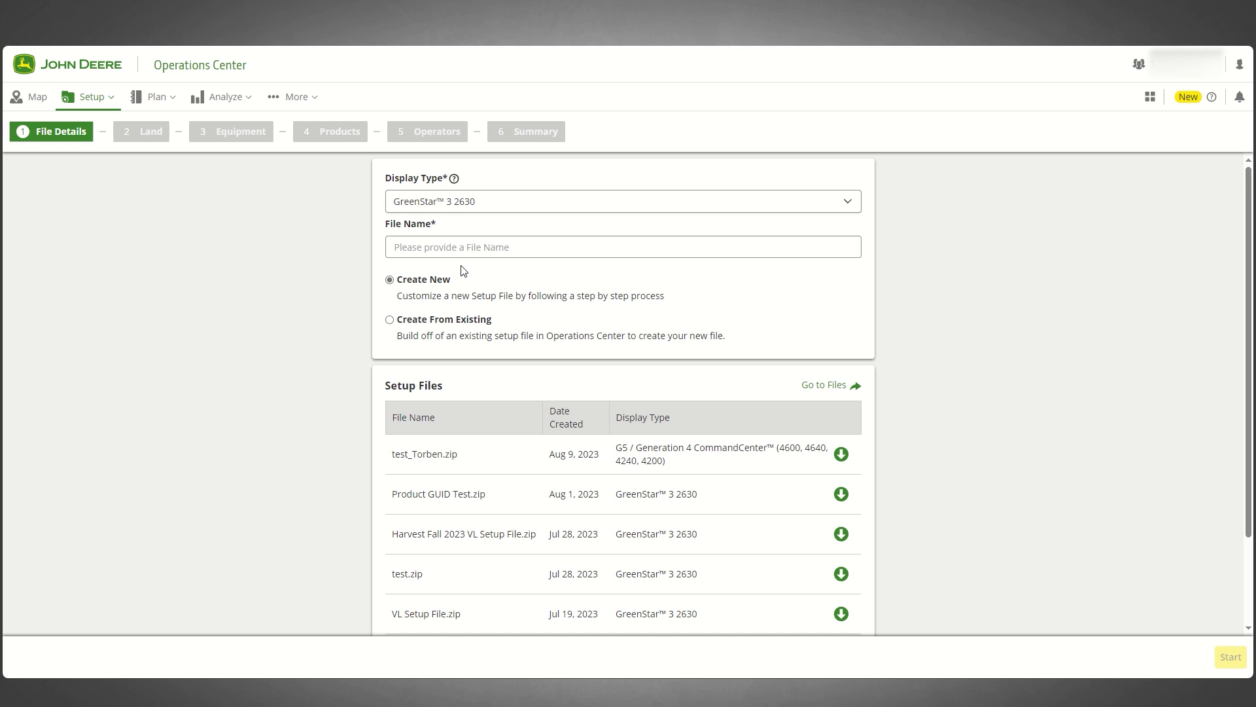
click(424, 249)
text(Te)
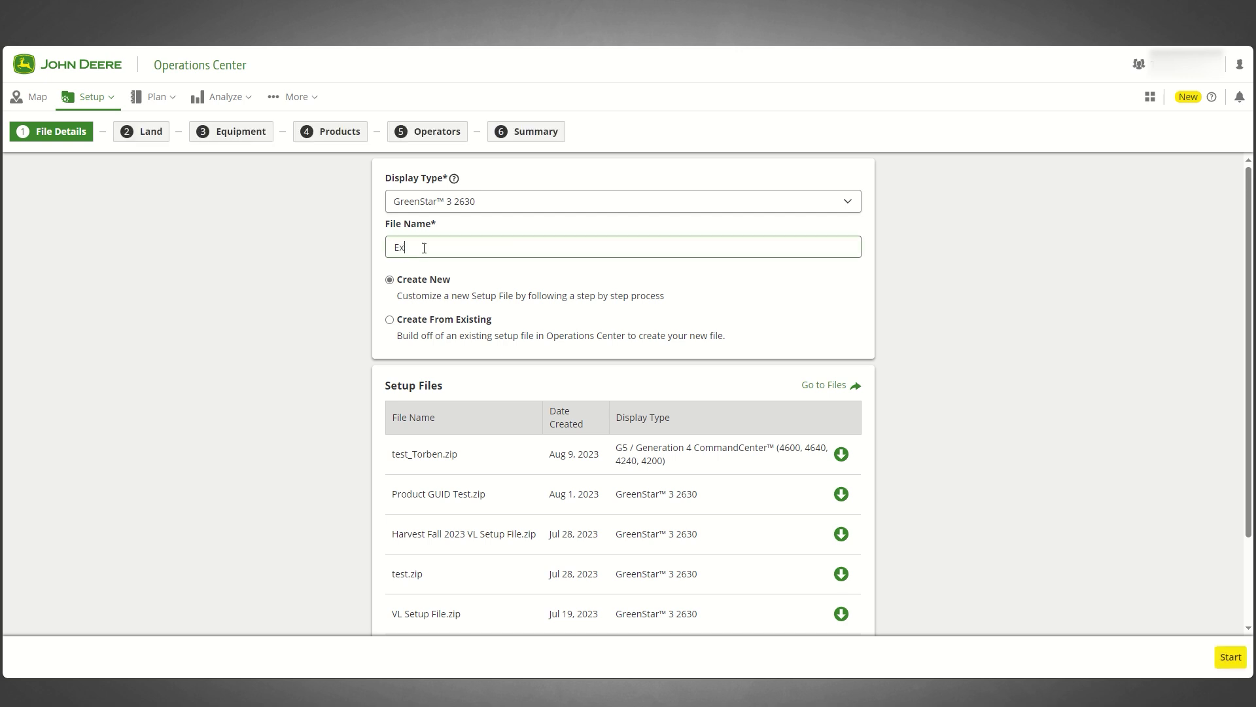
text(sting)
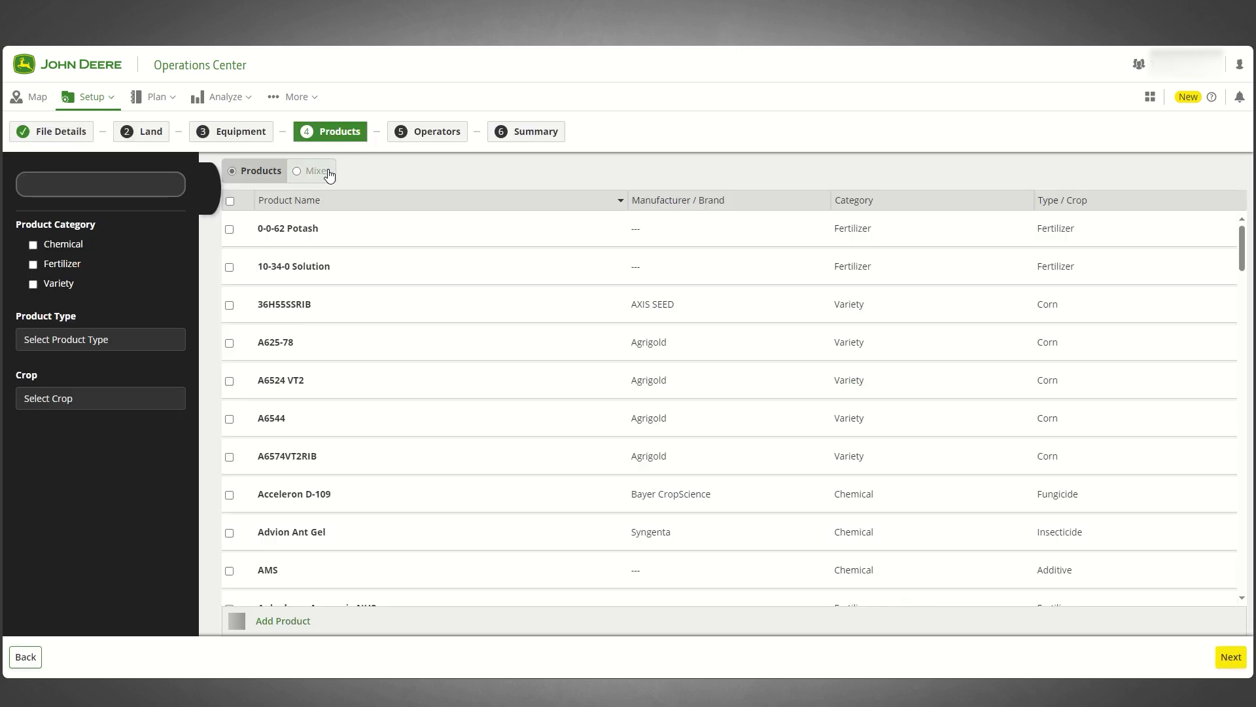
click(317, 171)
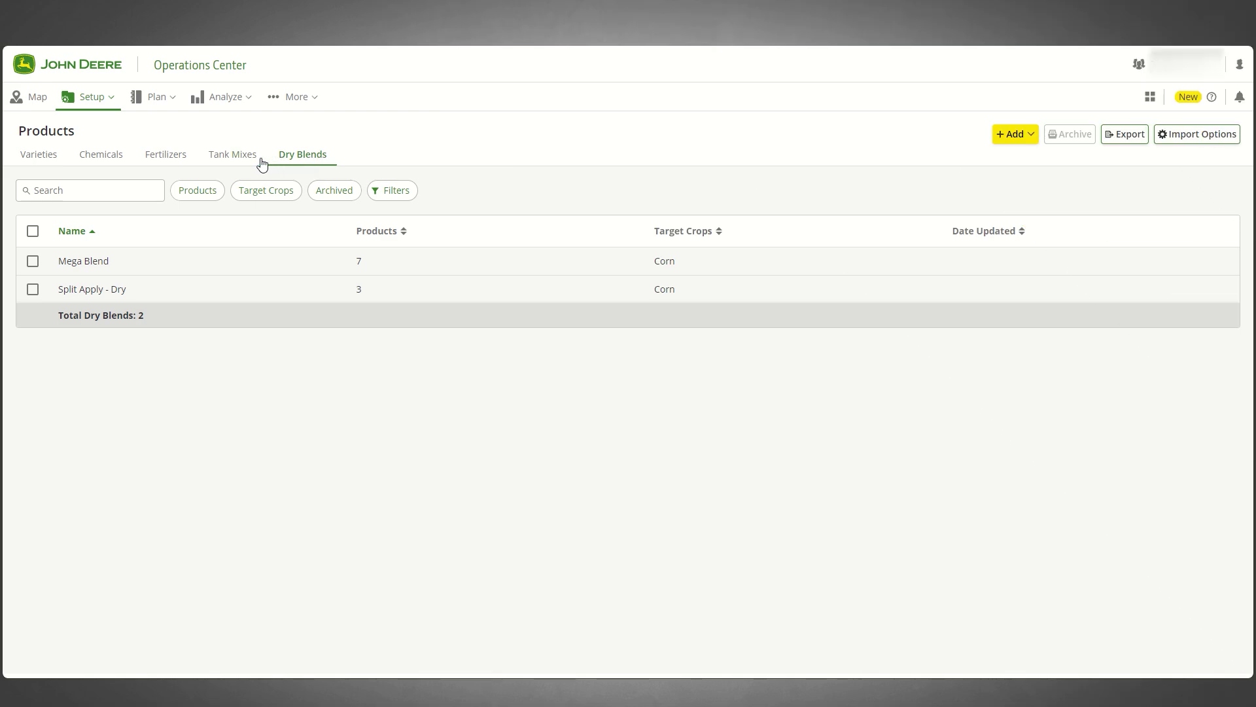
Step: Tick 0-0-62 Potash, MAP 11-52-0 and Zinc Sulfate 35% on the Fertilizers tab
click(155, 163)
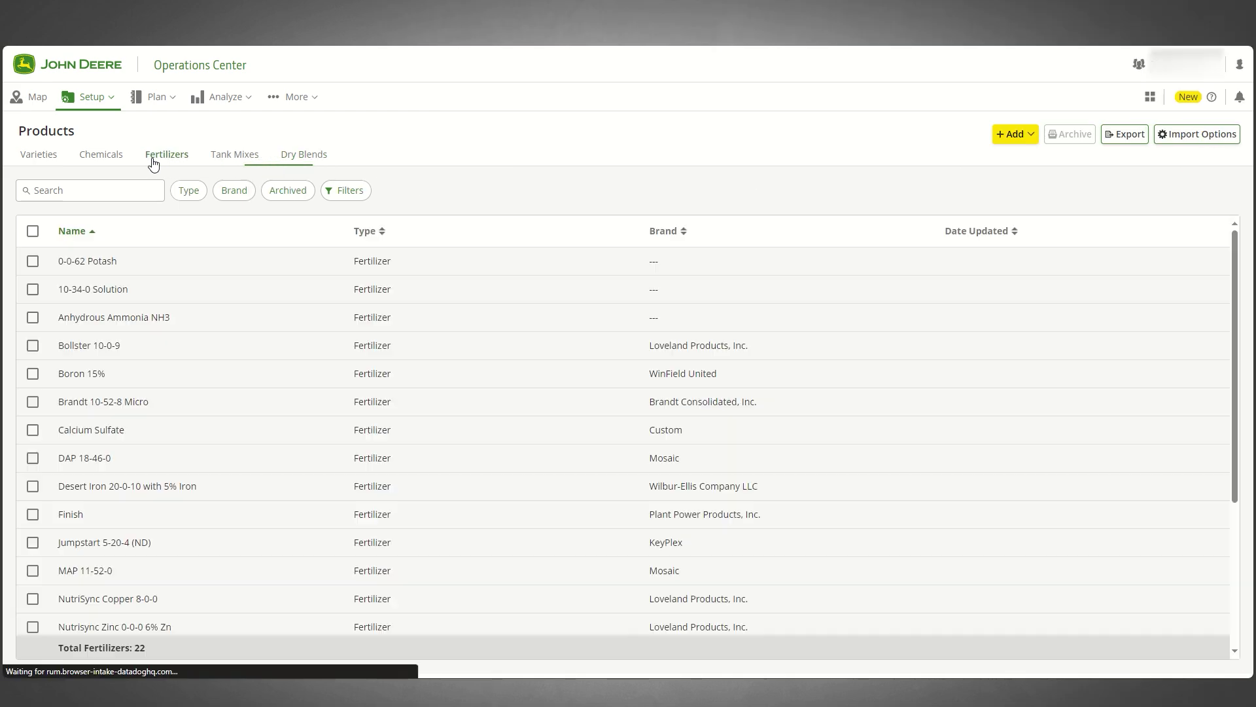
click(33, 261)
scroll(147, 292, down, 5)
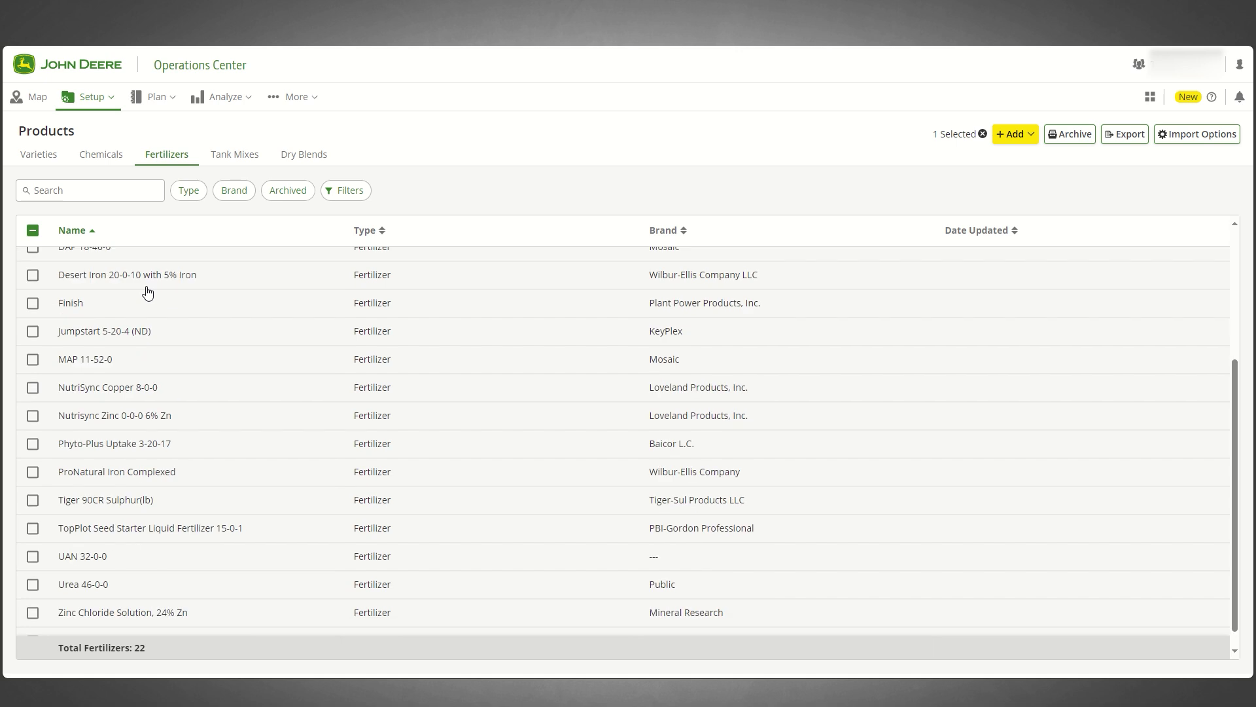
click(33, 340)
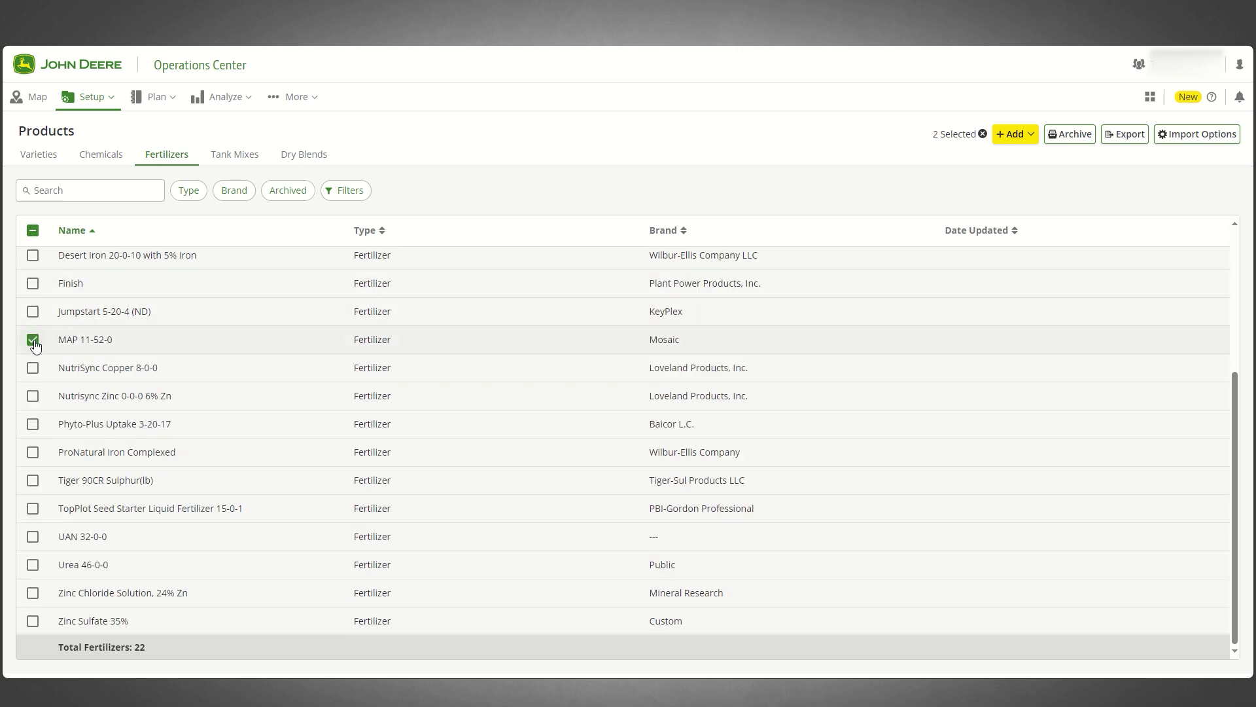
click(32, 622)
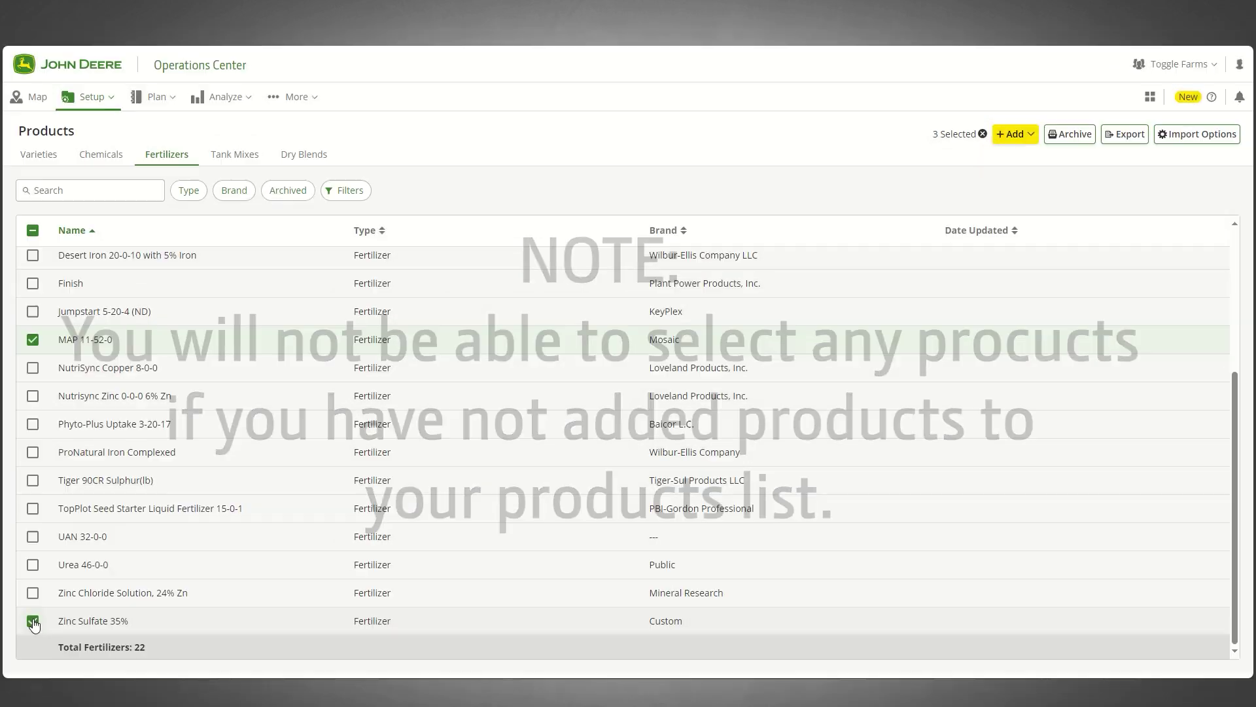
click(1011, 137)
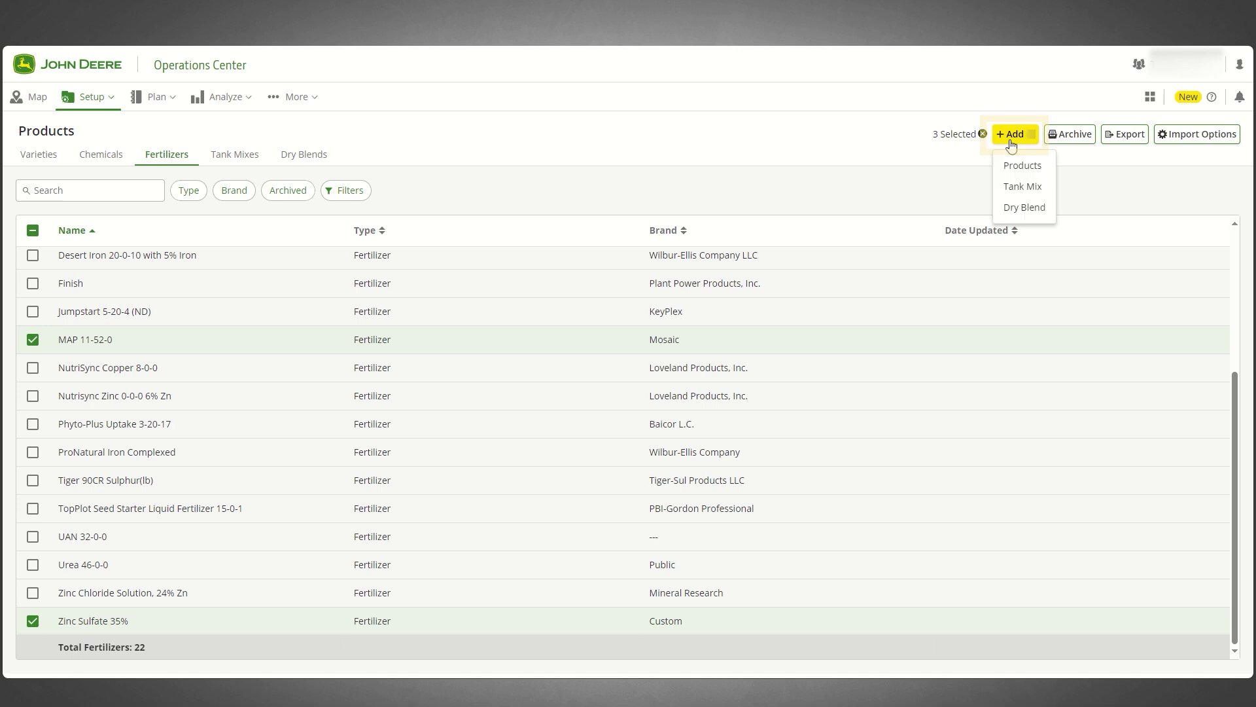
Step: Create a dry blend from the selected fertilizers and name it 'Example'
click(1025, 208)
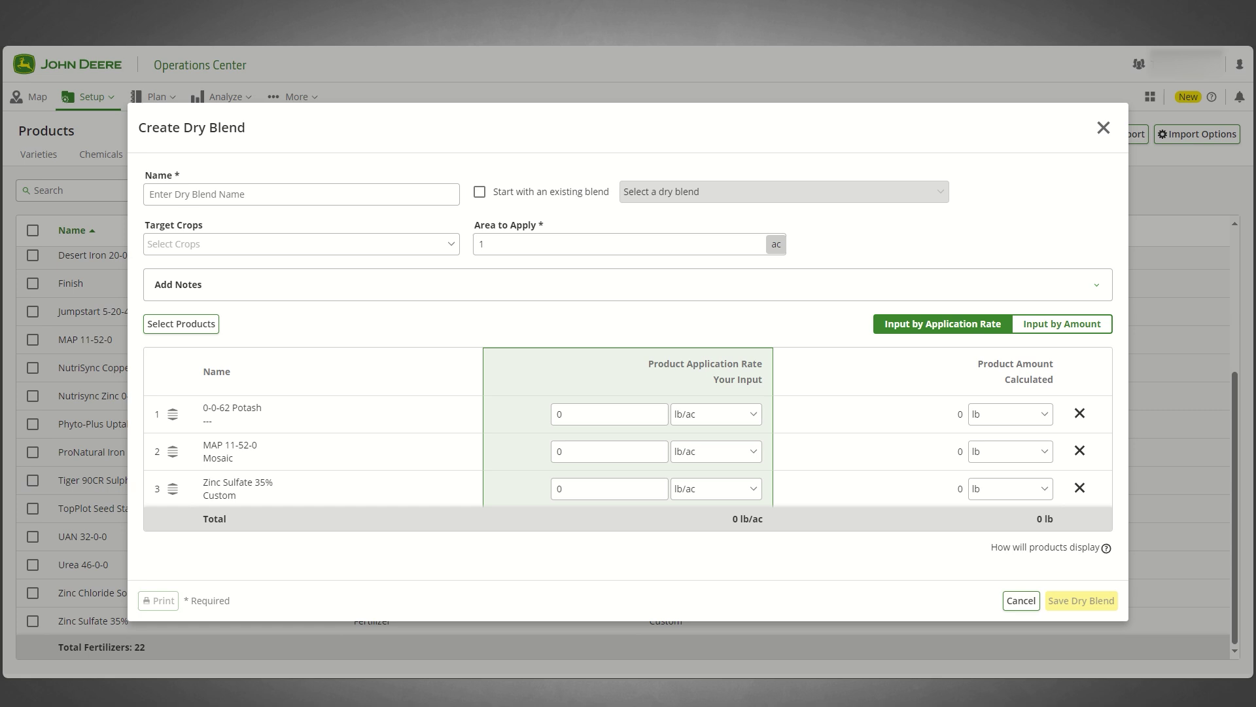
click(242, 194)
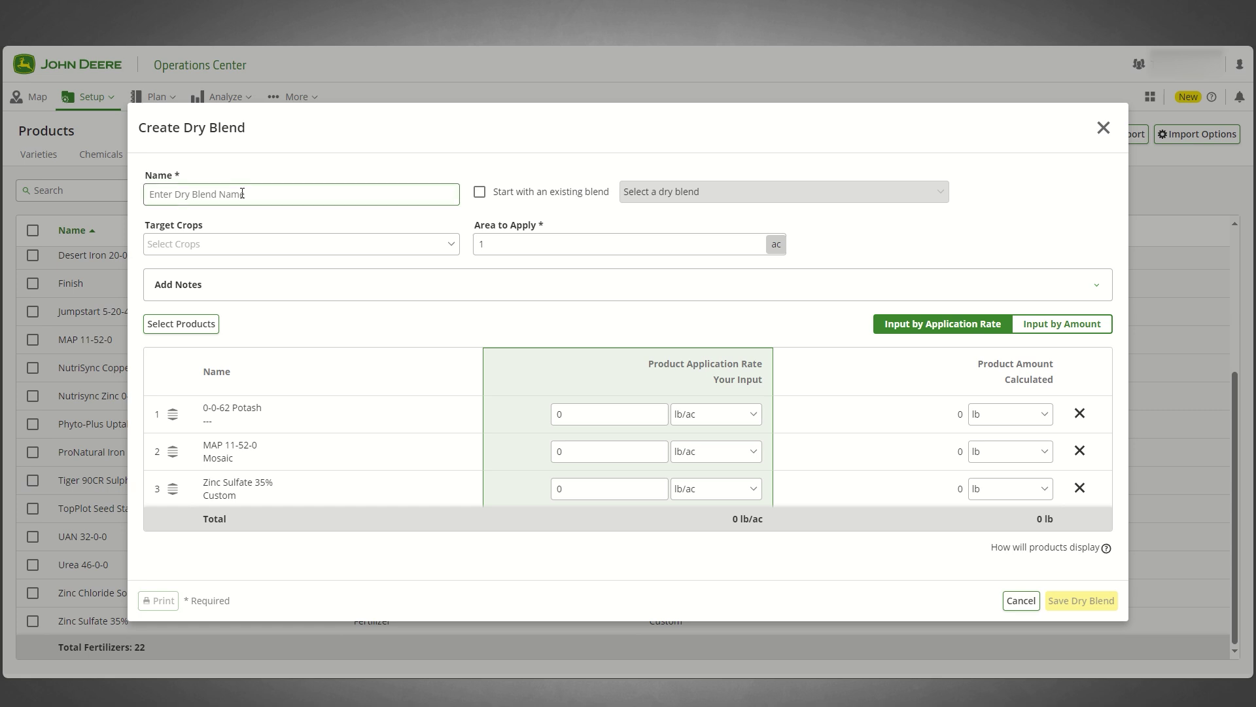
text(Example)
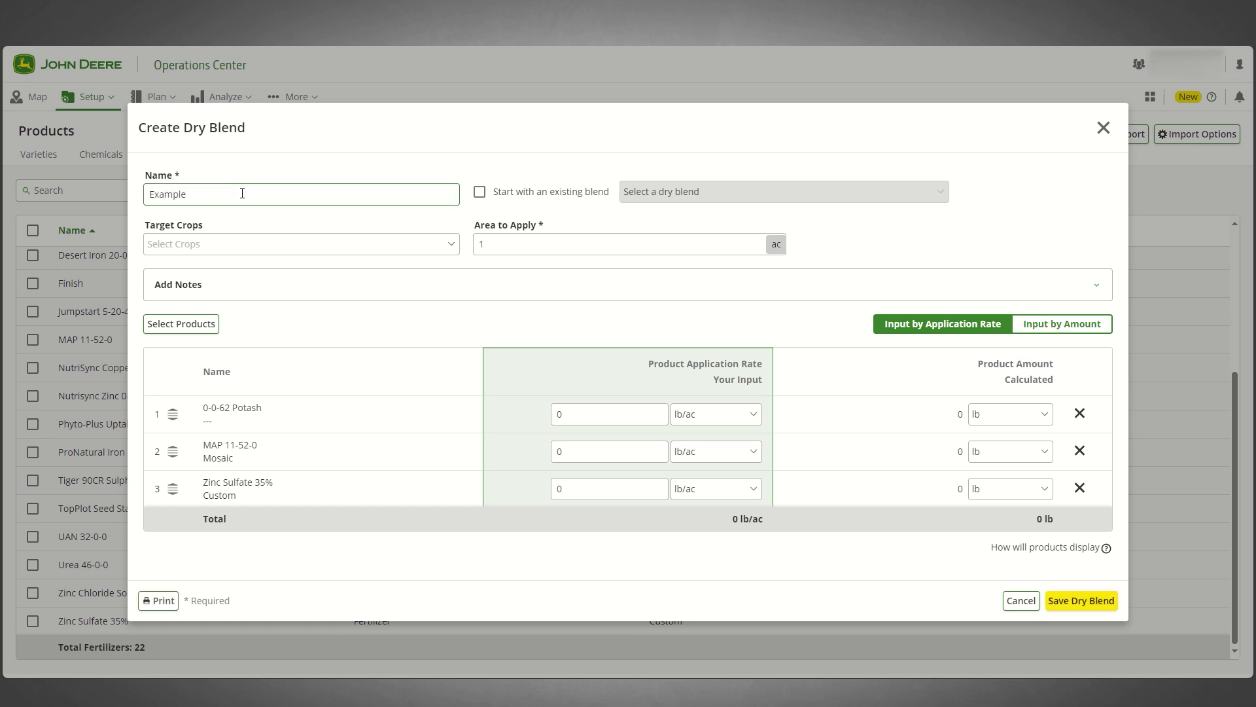
click(263, 170)
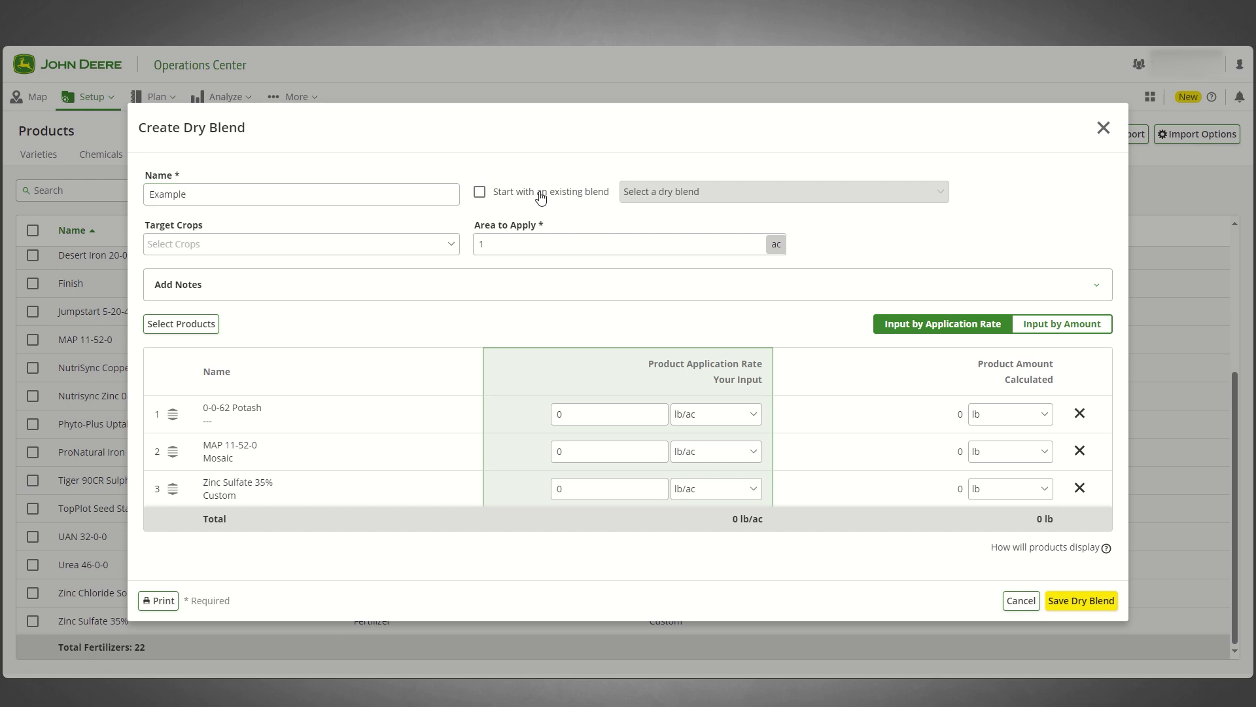
click(503, 198)
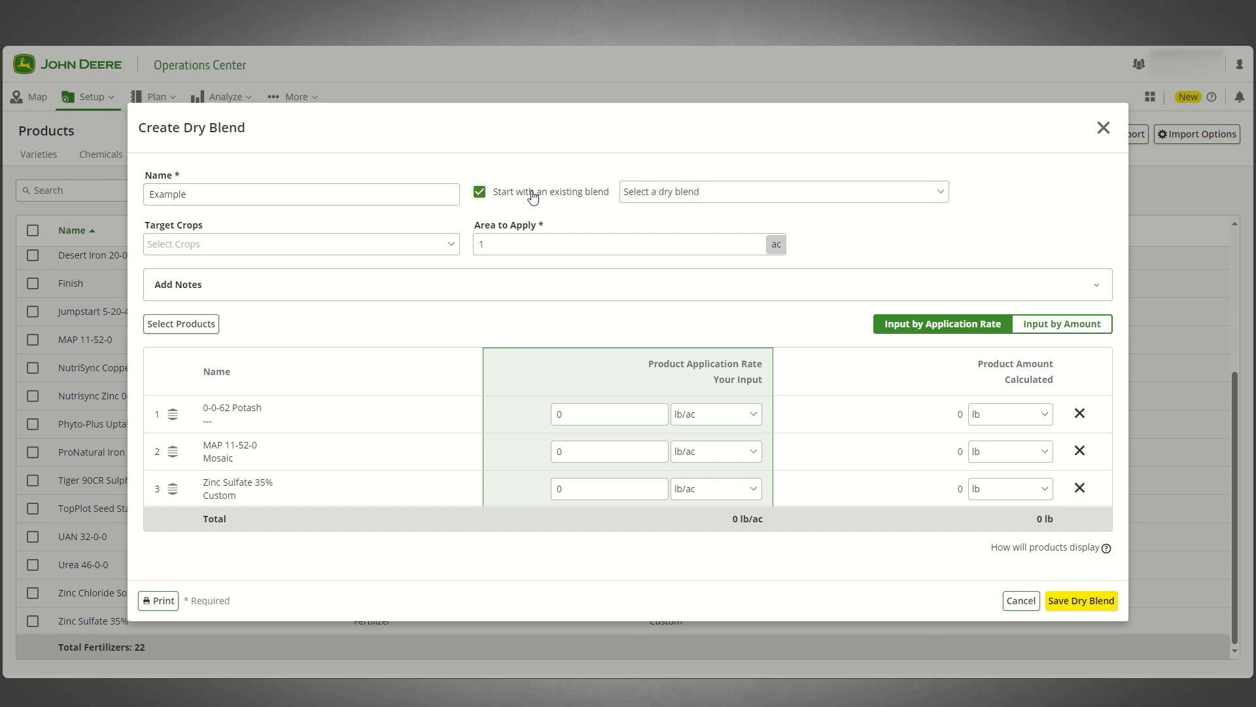
click(692, 196)
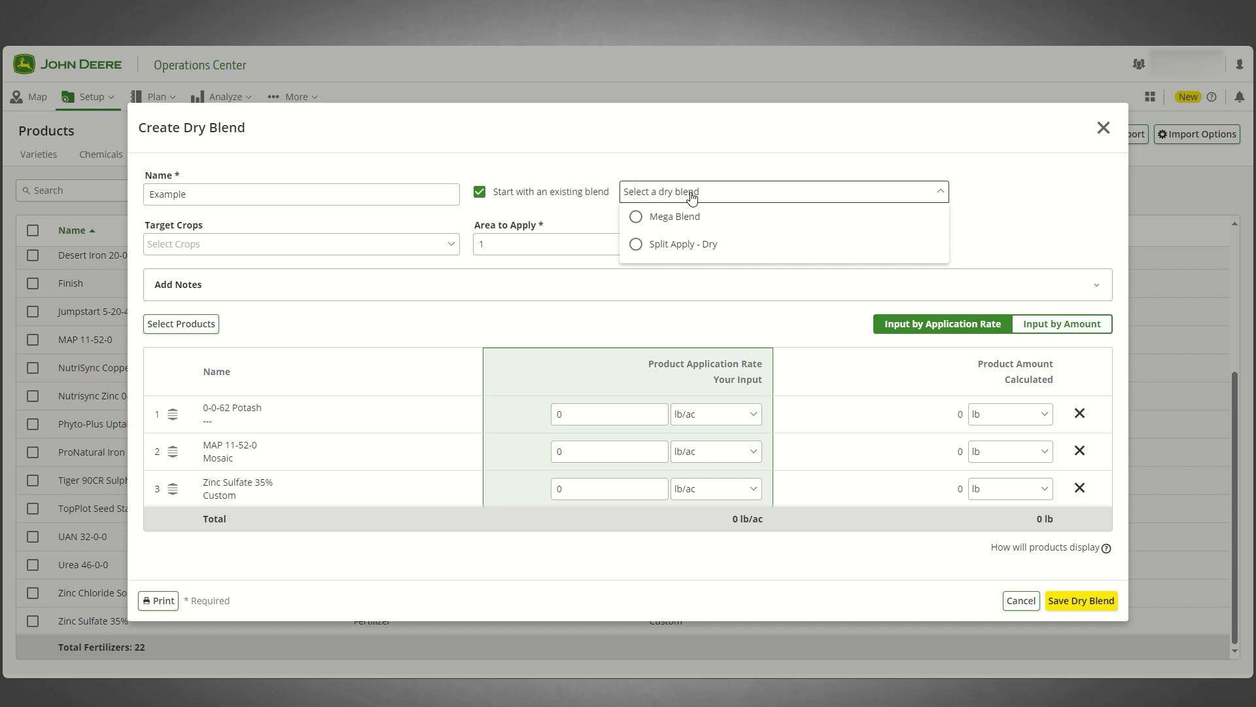
click(691, 193)
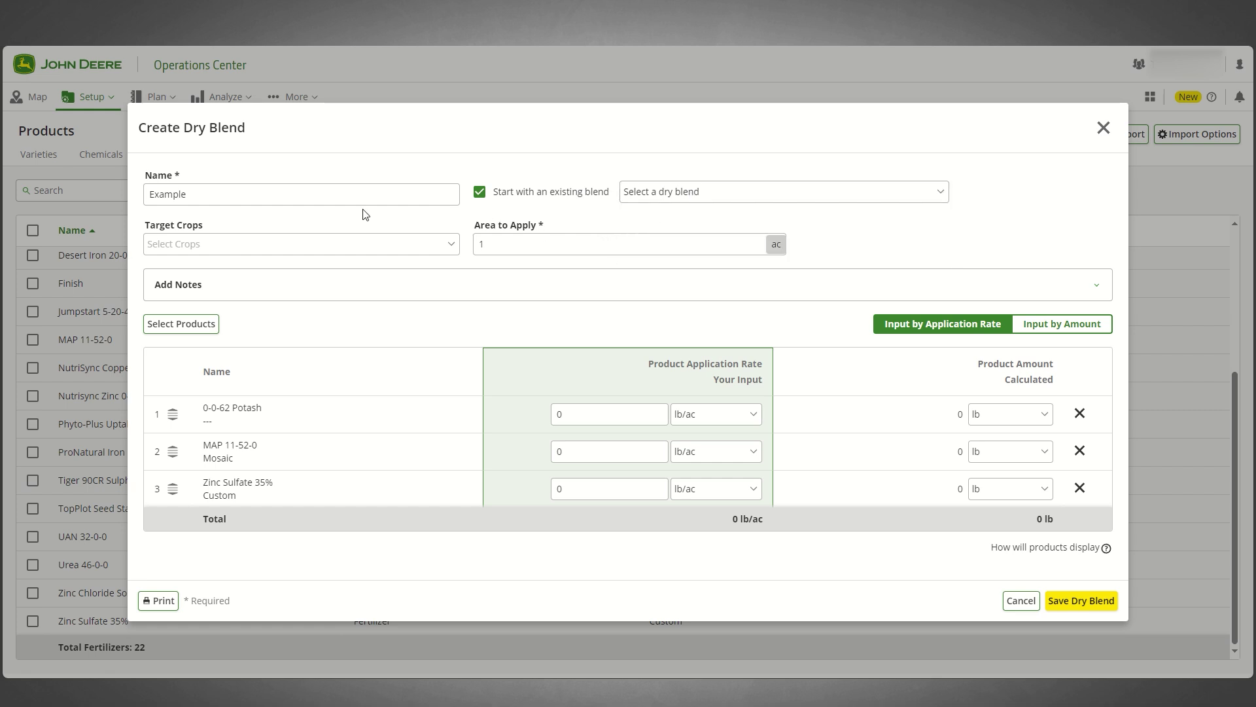
Step: Set the Example blend's target crop to Corn
click(237, 248)
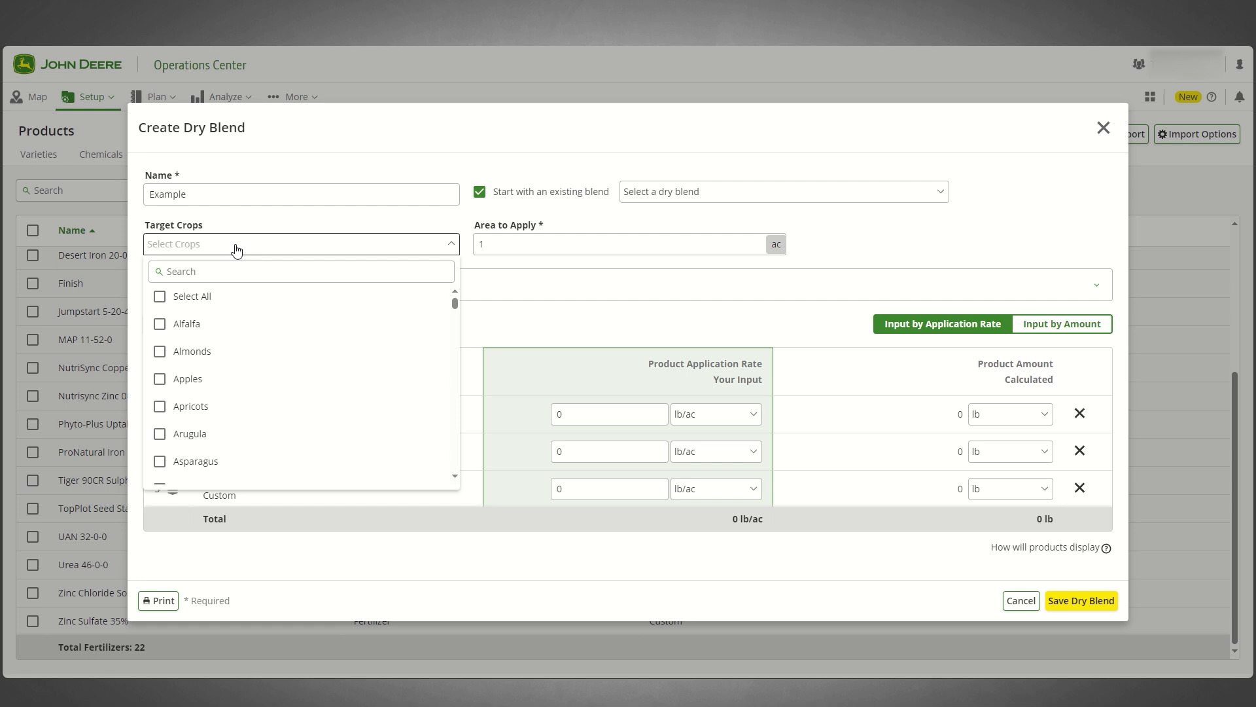
click(218, 271)
text(corn)
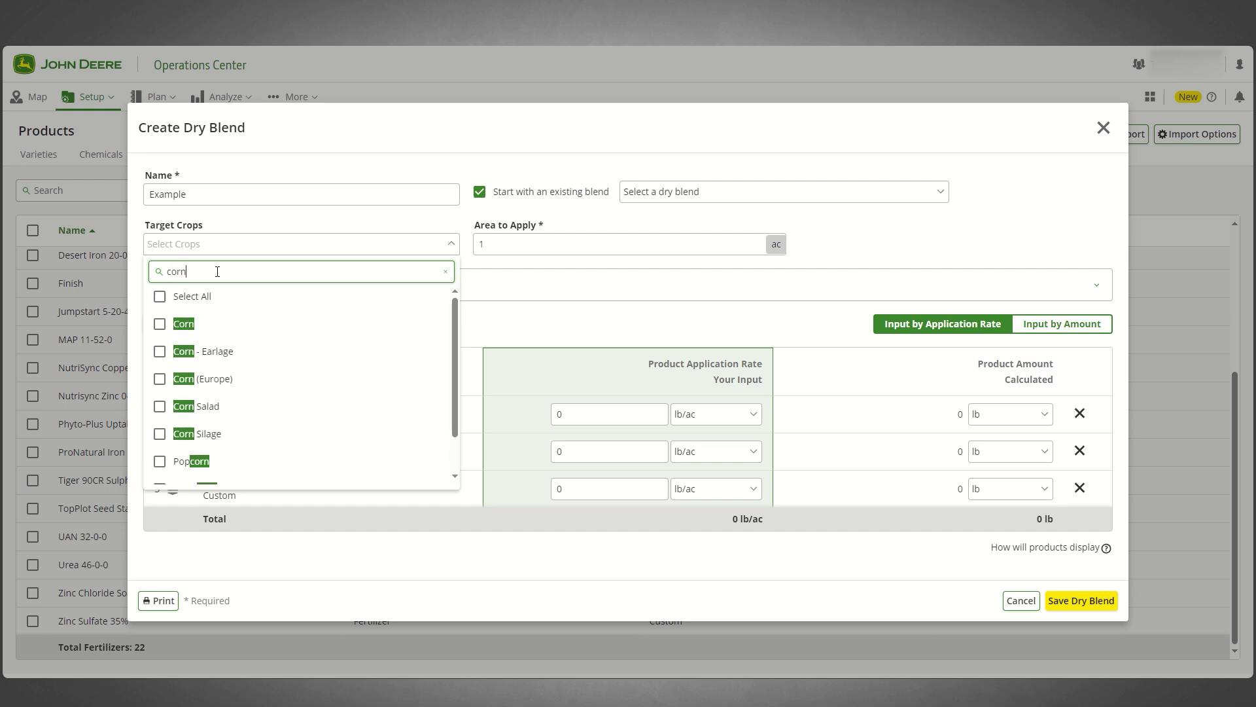
click(159, 323)
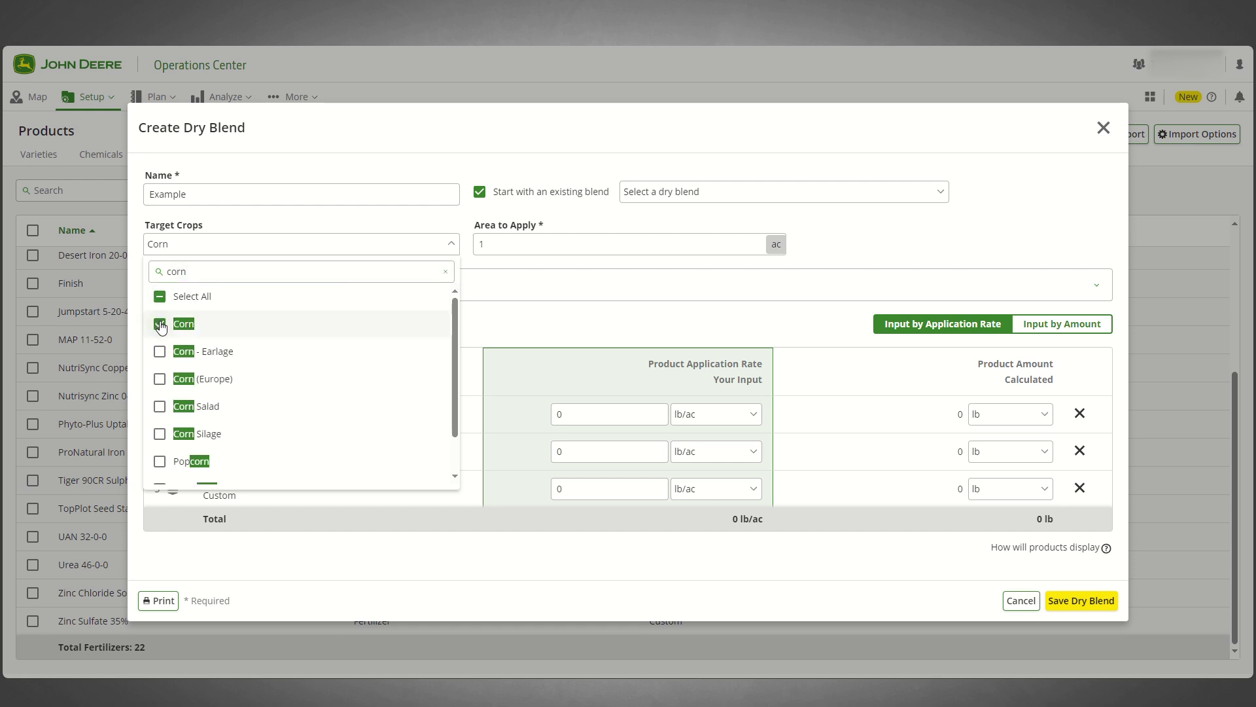
click(451, 243)
text(5)
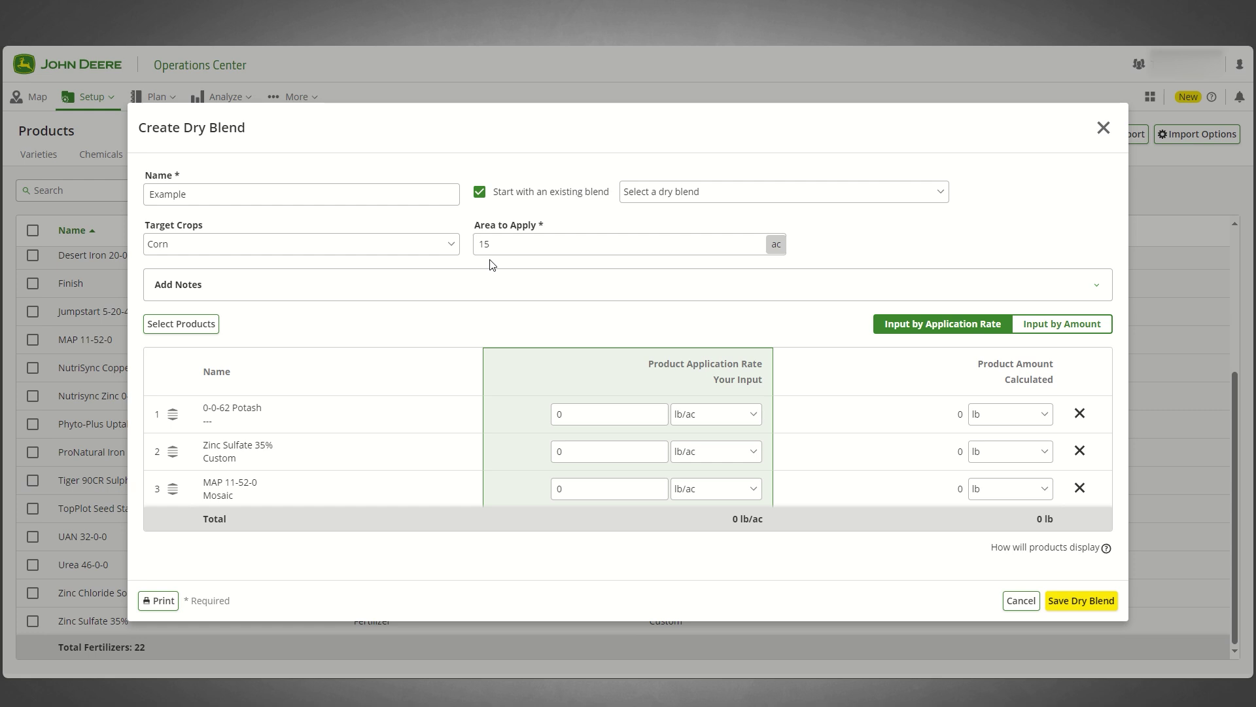
Step: Briefly expand the blend's notes, then bring up the picker listing its three fertilizers
click(1029, 296)
click(301, 305)
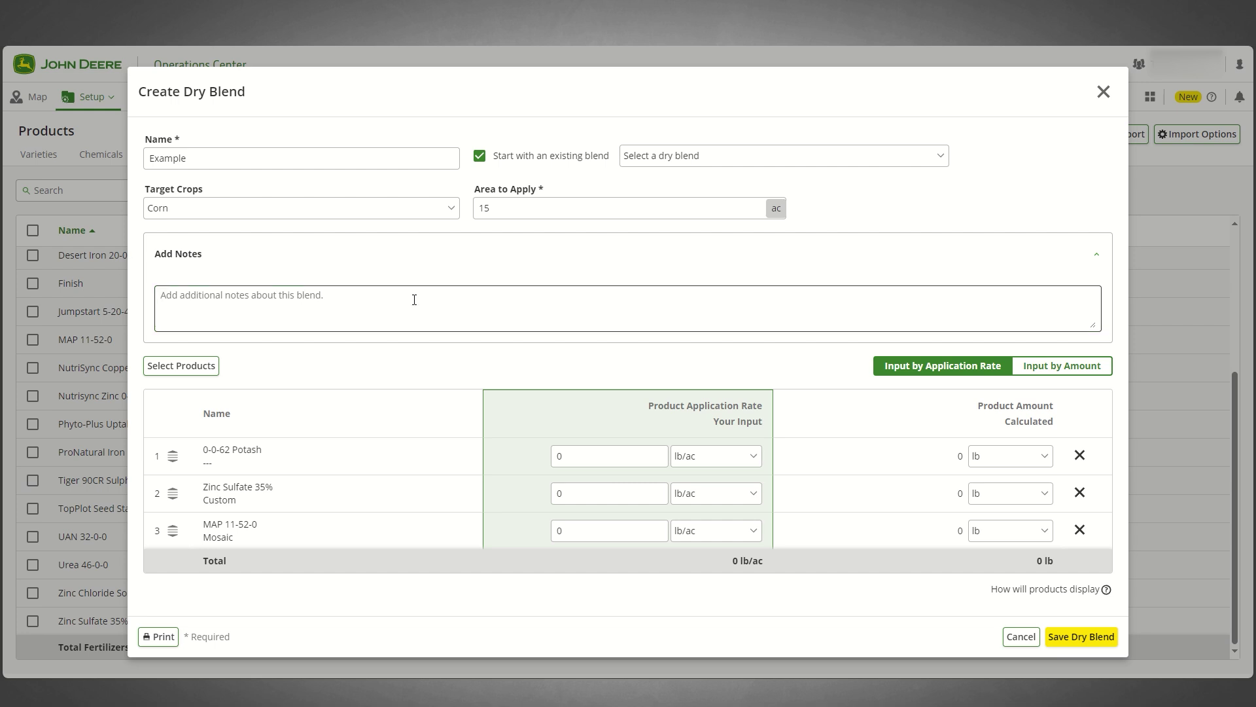
click(968, 253)
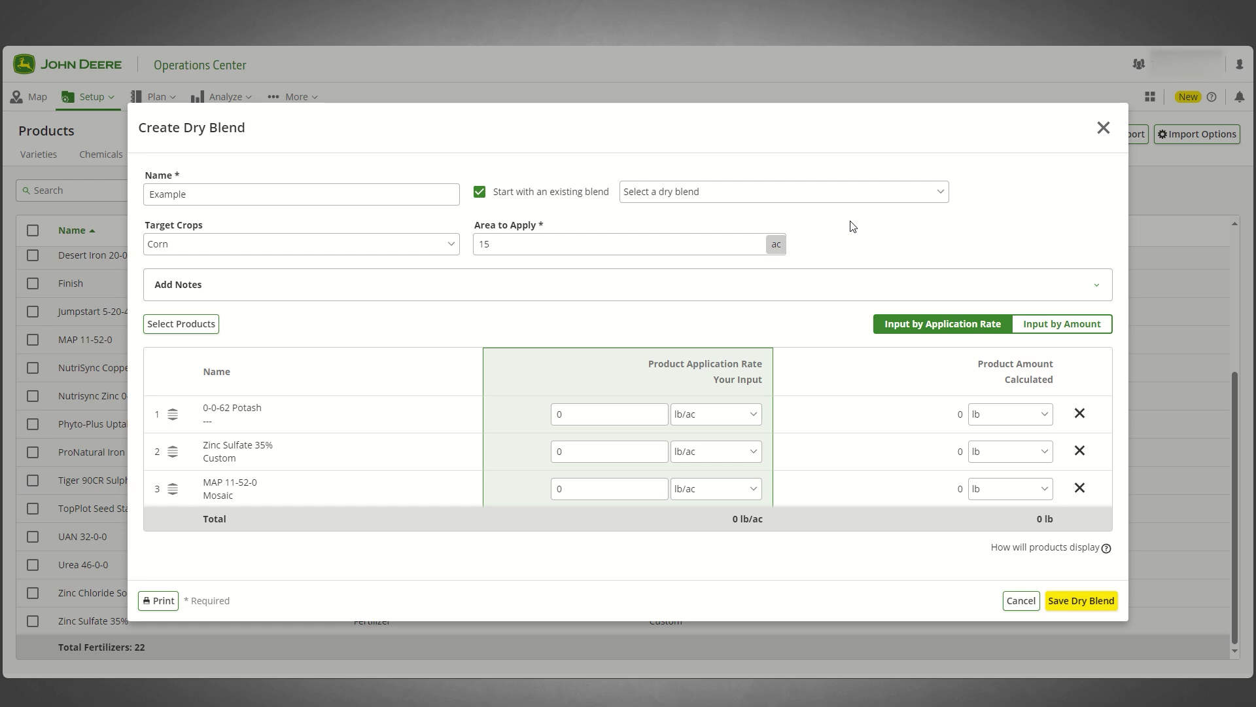
click(178, 324)
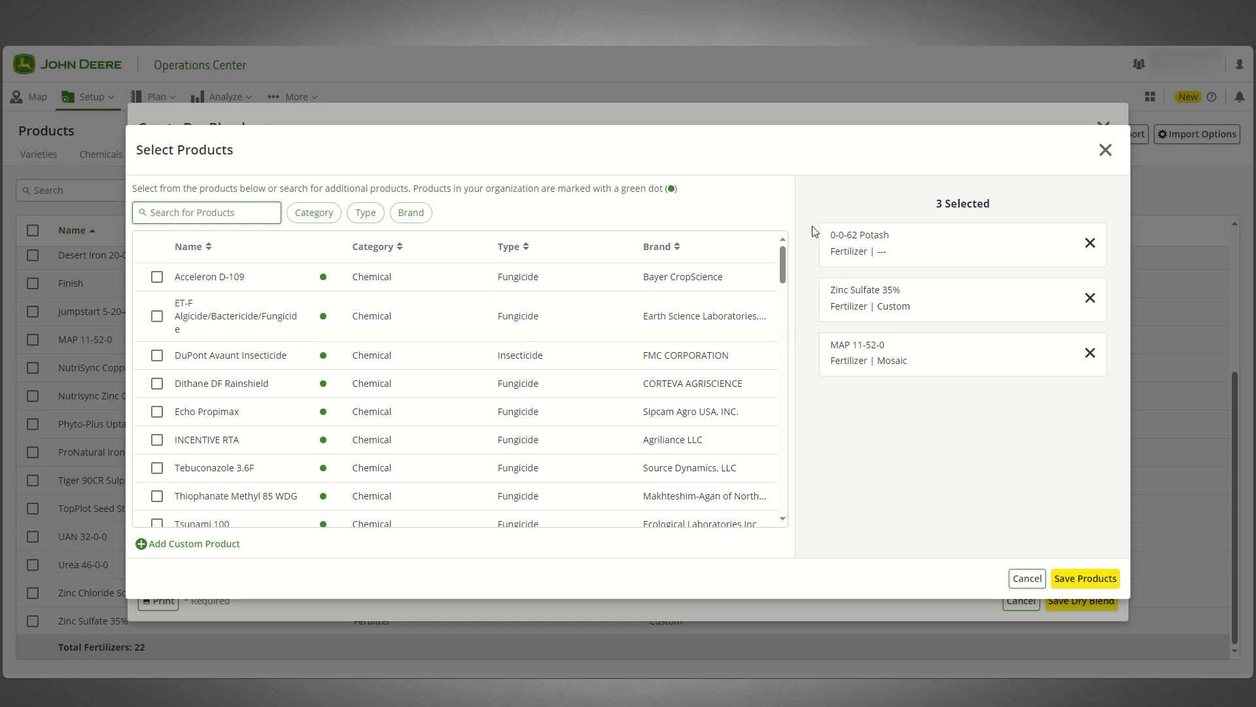
Step: Close the product picker and switch the Example blend to input by amount
click(1106, 150)
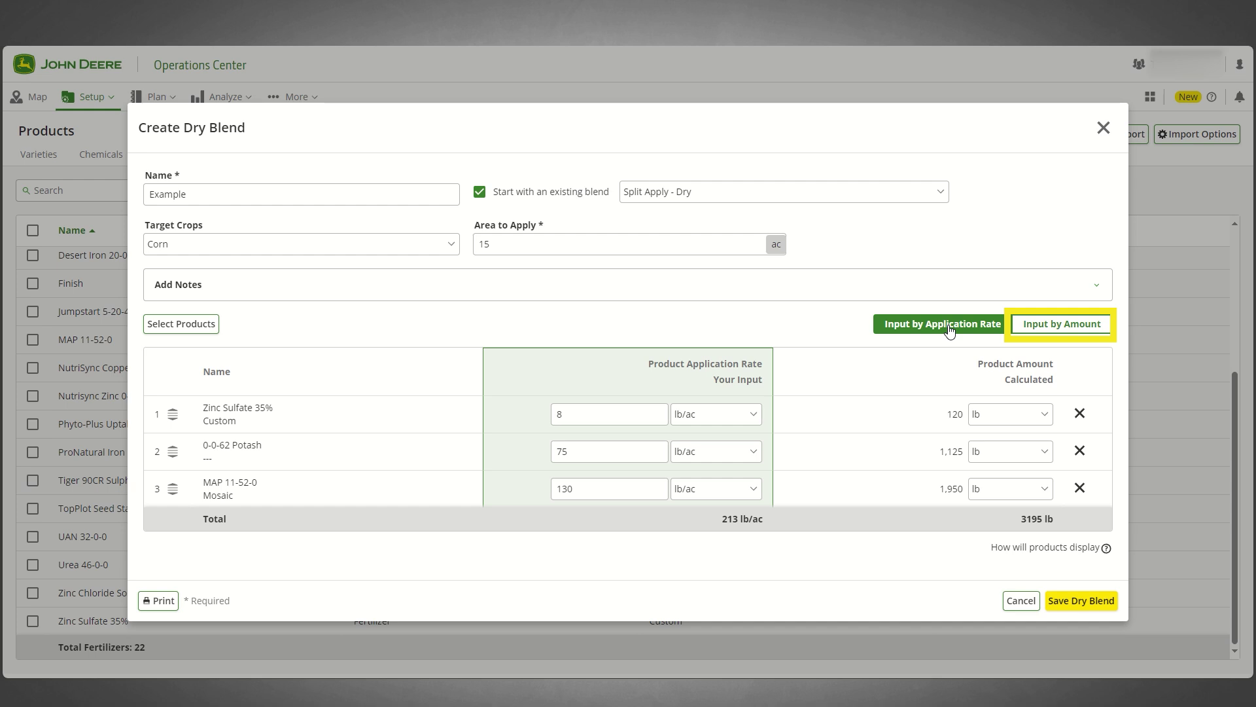
click(1056, 330)
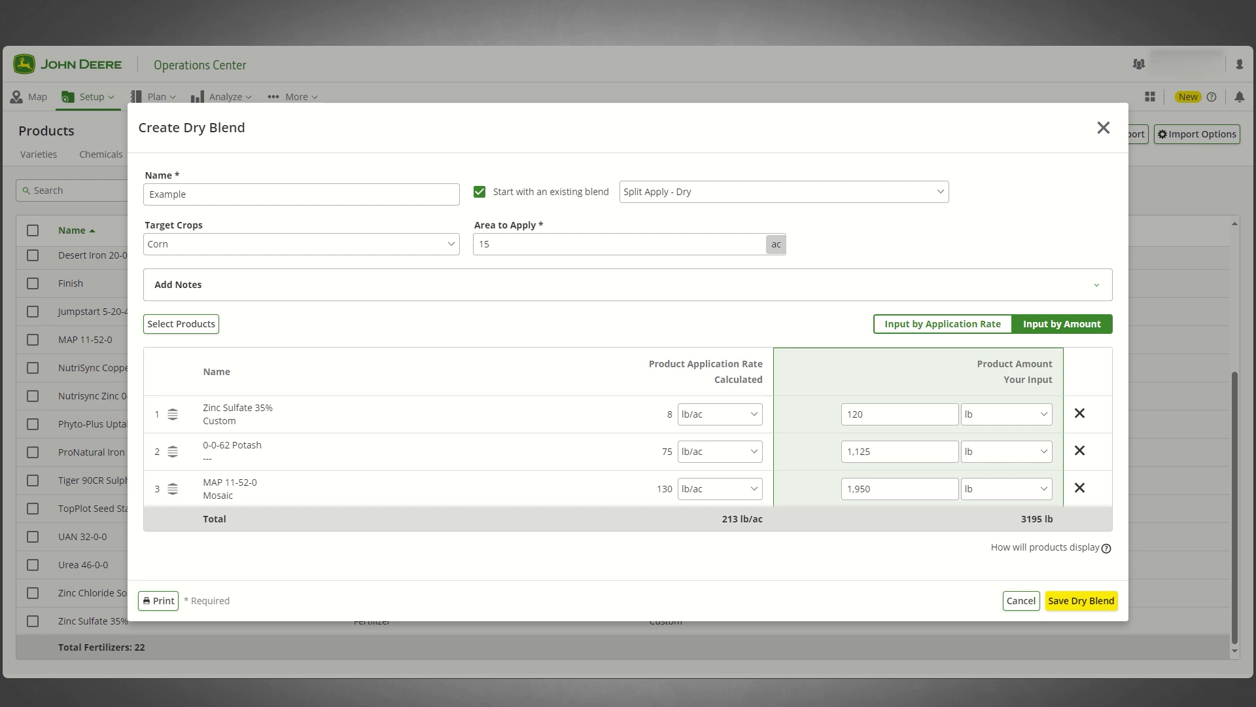
Step: Return to application-rate input and order Potash, MAP 11-52-0, then Zinc Sulfate 35%
click(990, 326)
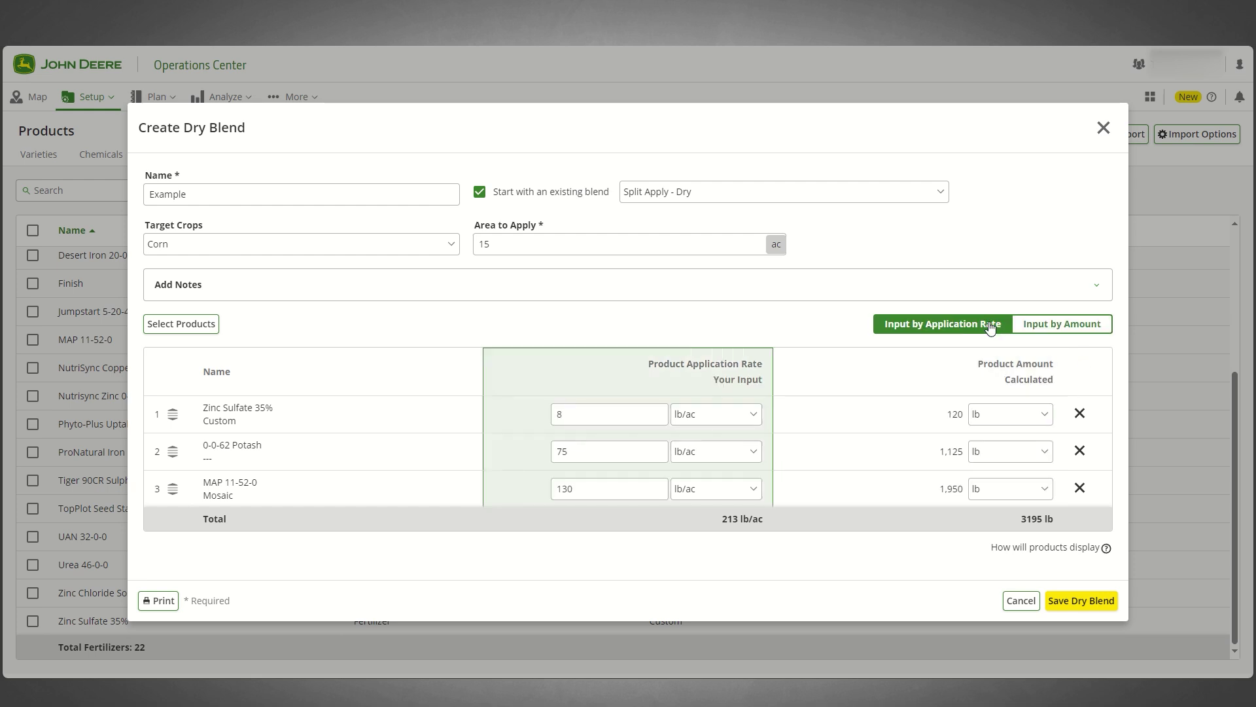
drag(170, 451, 171, 413)
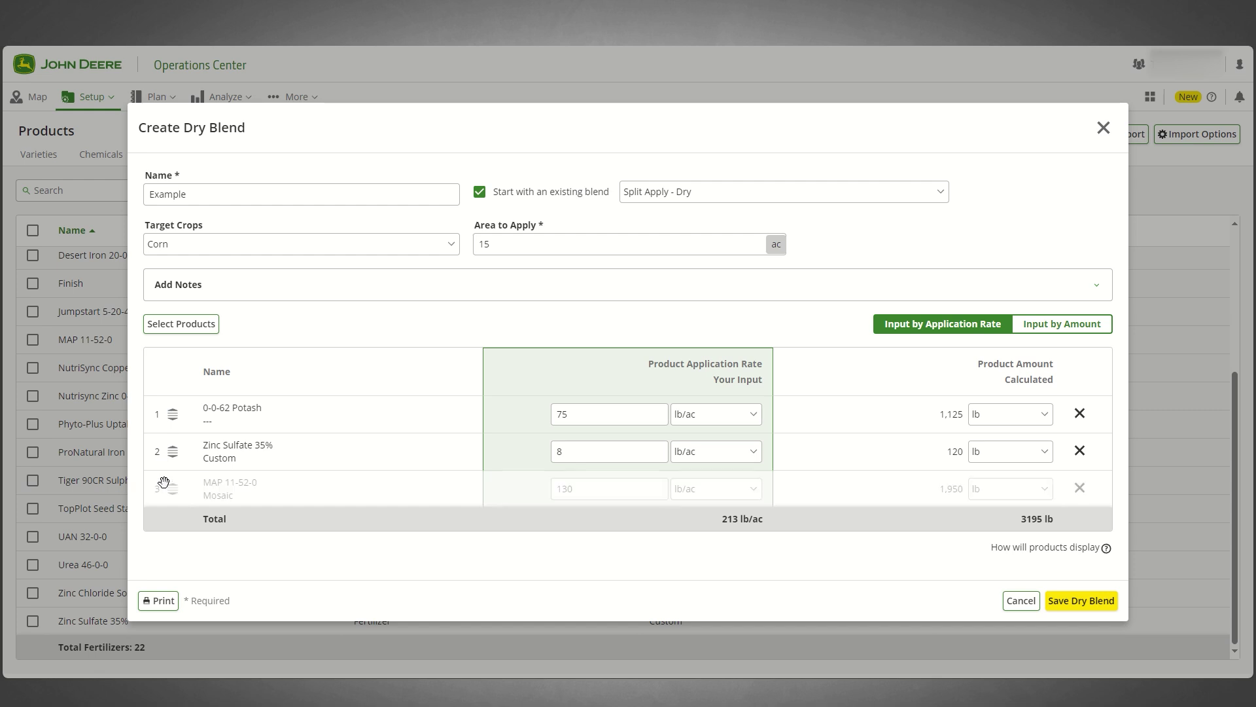
drag(163, 484, 169, 445)
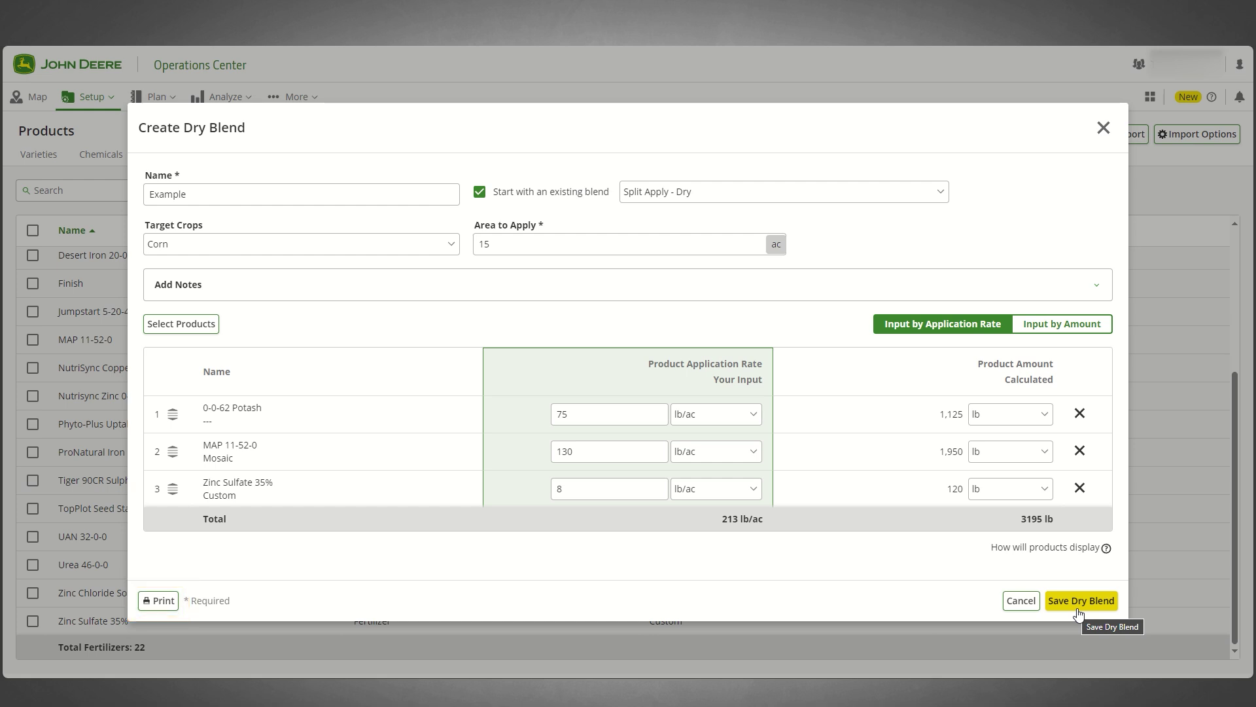
Step: Save the Example dry blend, then open Split Apply - Dry for editing
click(1079, 613)
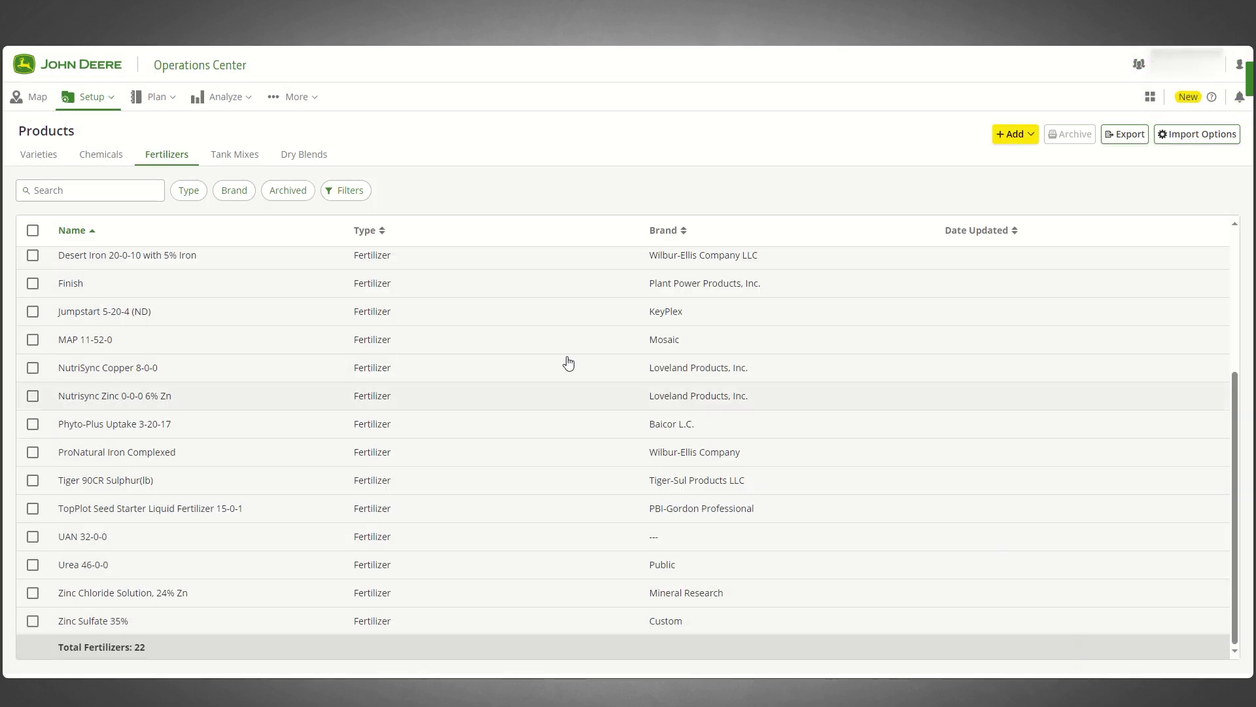
click(316, 157)
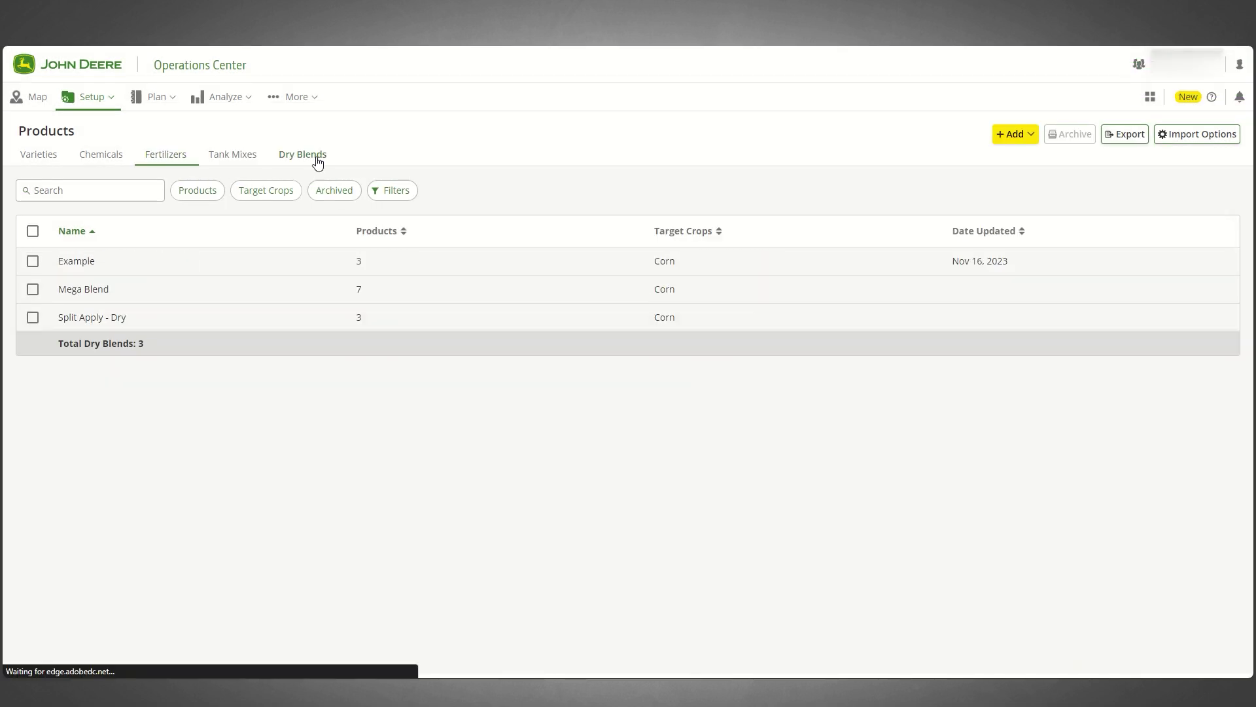
click(121, 321)
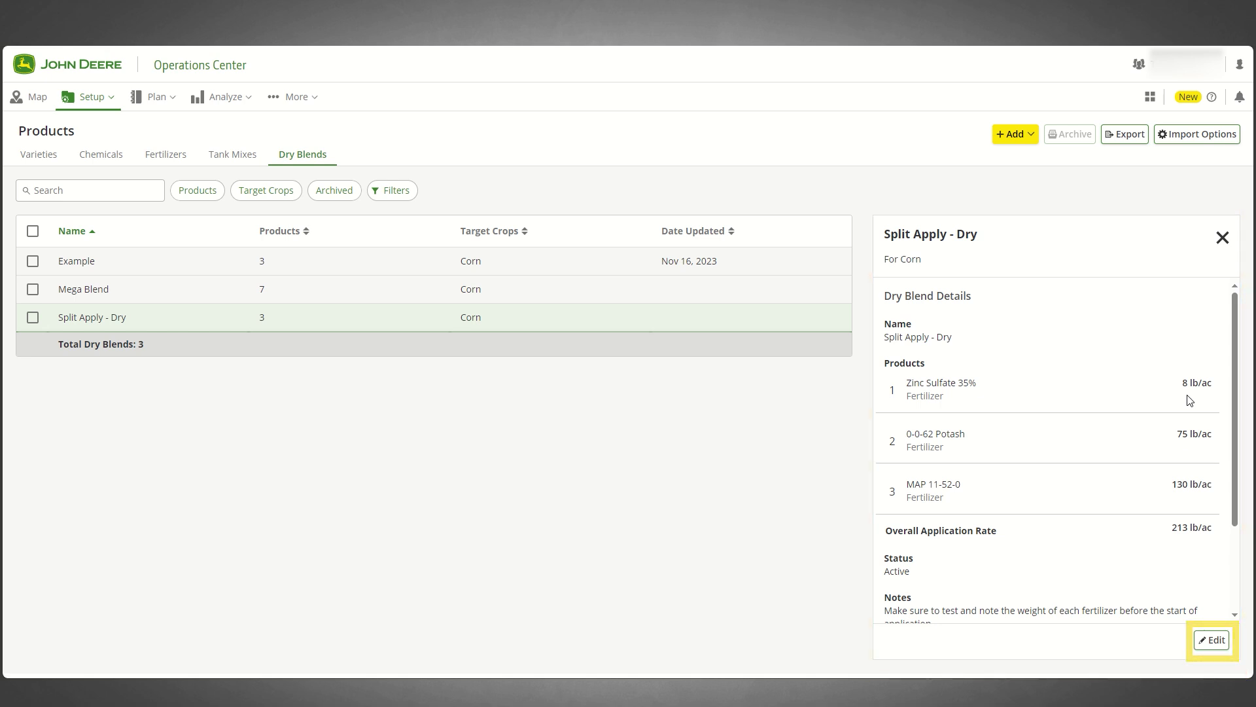
click(1212, 640)
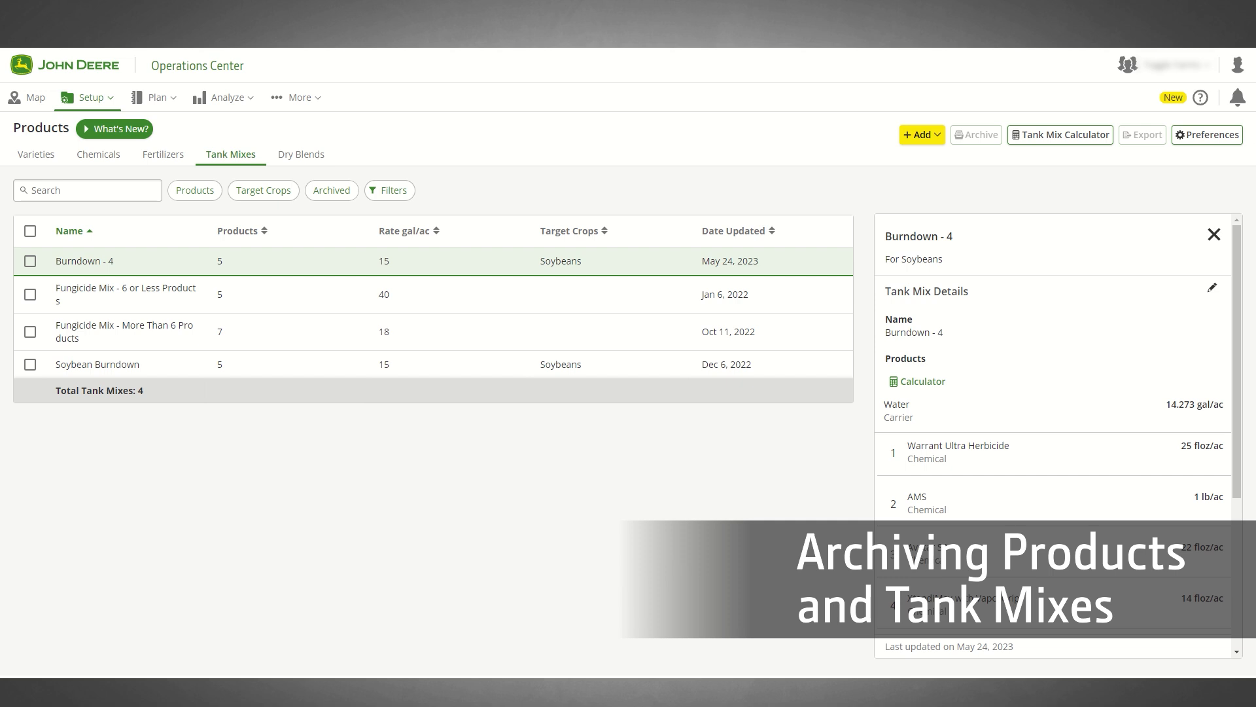
Step: Archive the Burndown - 4 tank mix
click(1216, 237)
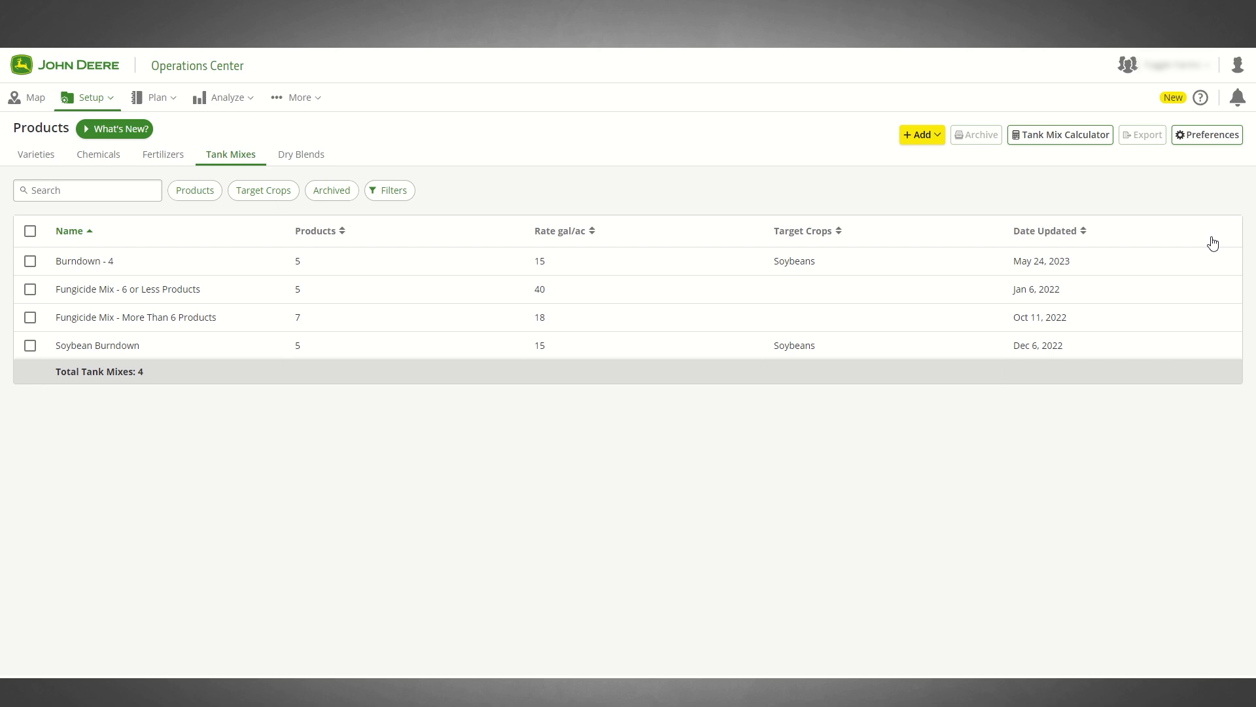
click(29, 261)
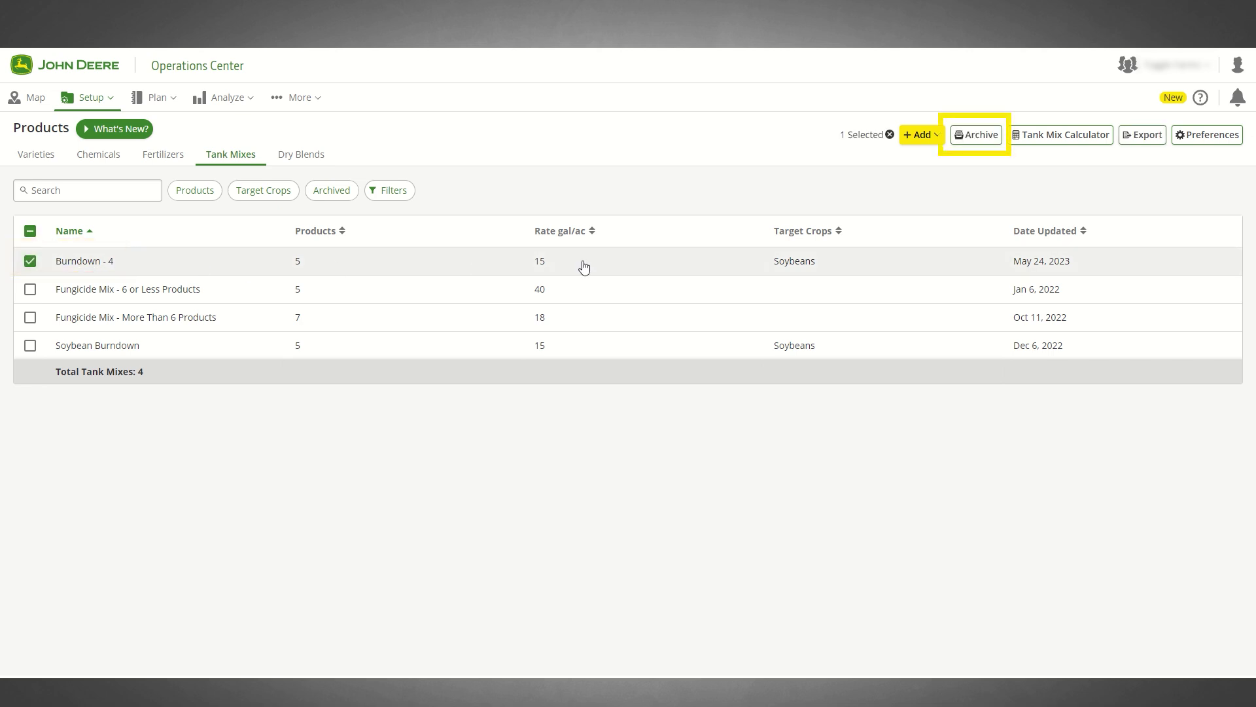
click(981, 139)
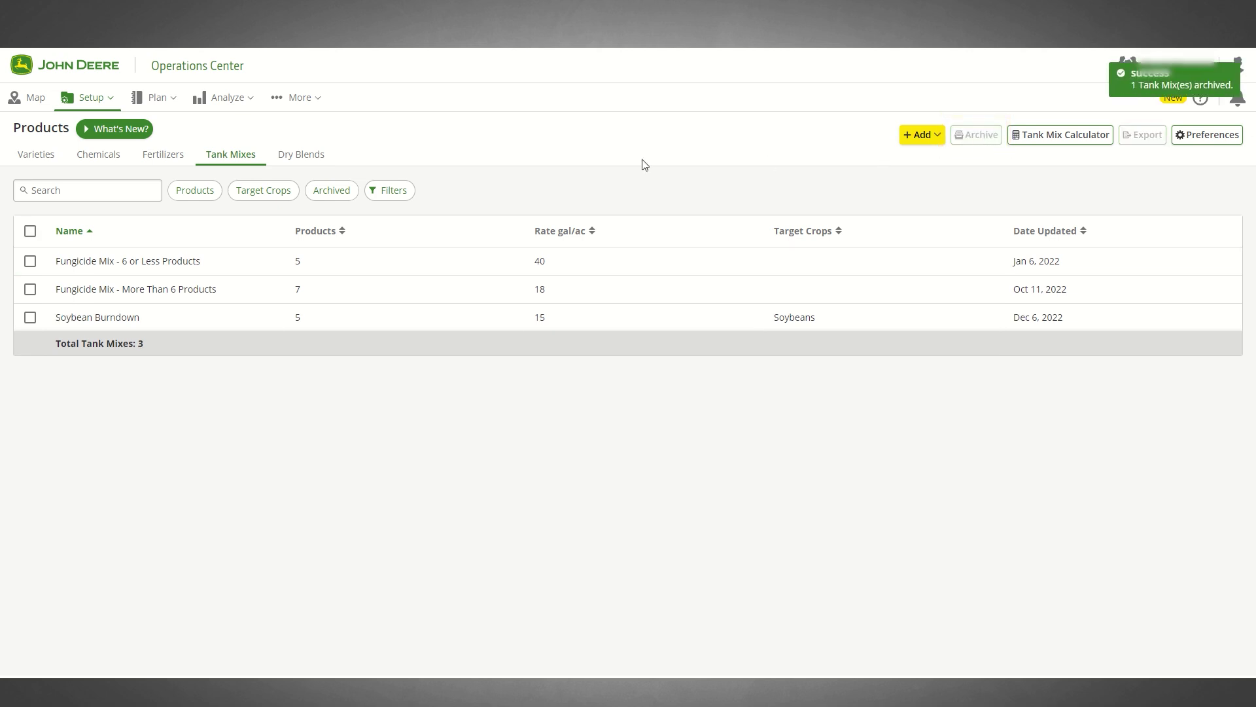
Step: Restore Burndown - 4 from the archived tank mixes so all four are listed
click(332, 190)
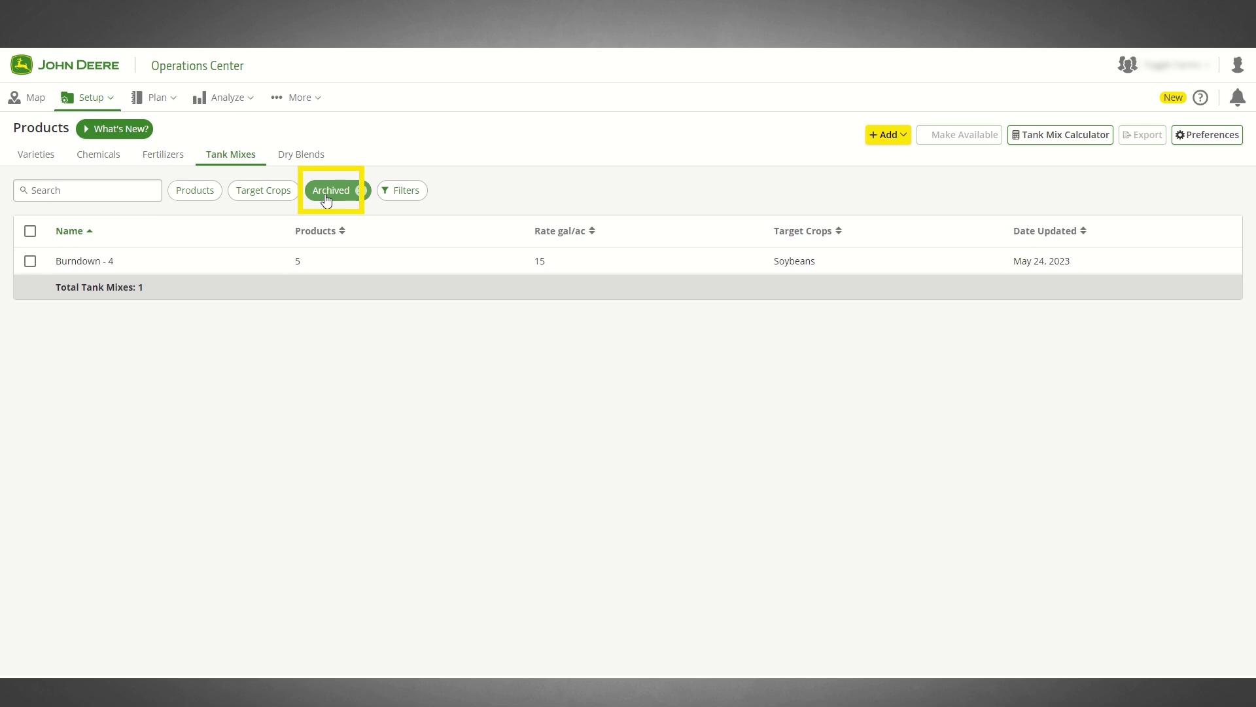
click(30, 262)
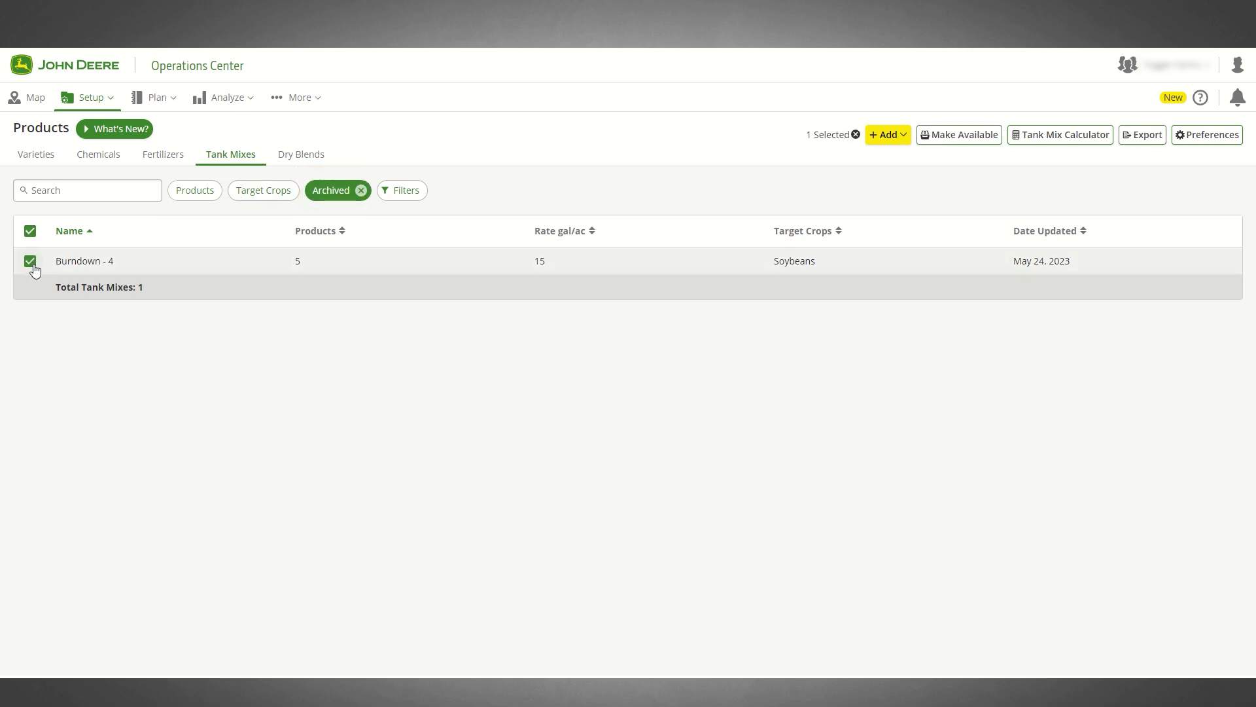
click(998, 145)
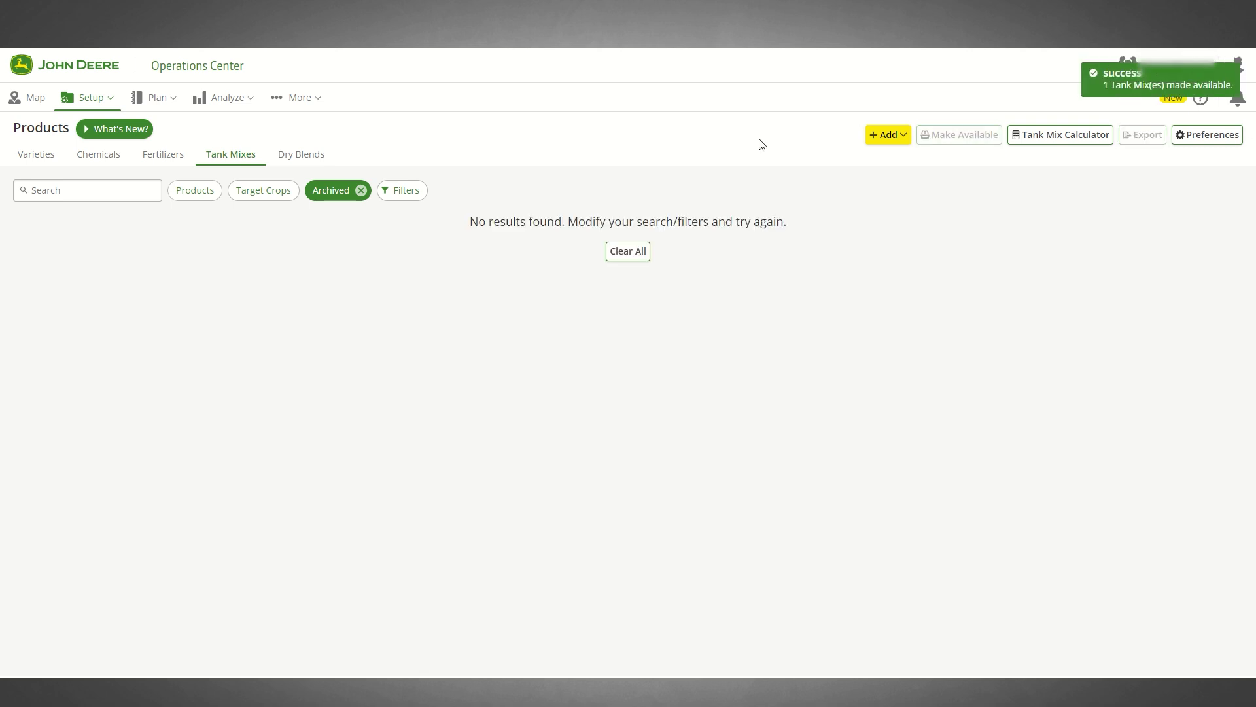
click(361, 191)
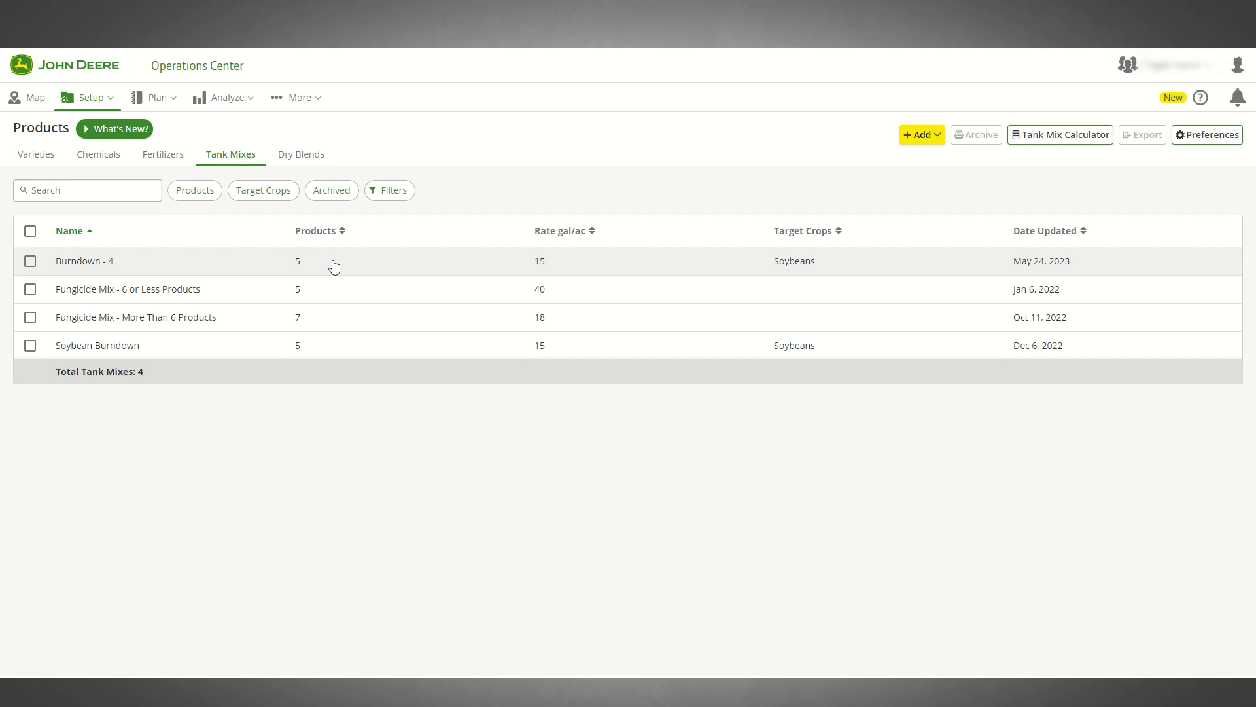
Step: Move from the Setup menu to the Plan menu to show the Work Planner and other planning tools
click(116, 102)
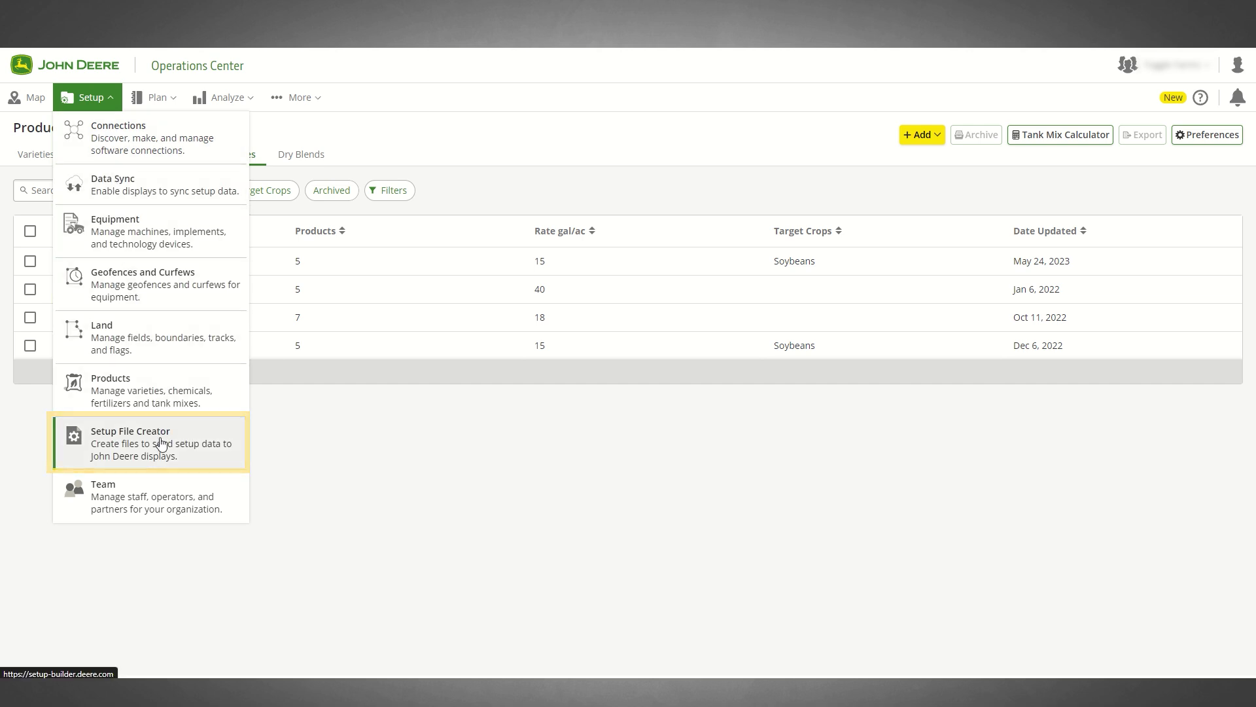
click(157, 97)
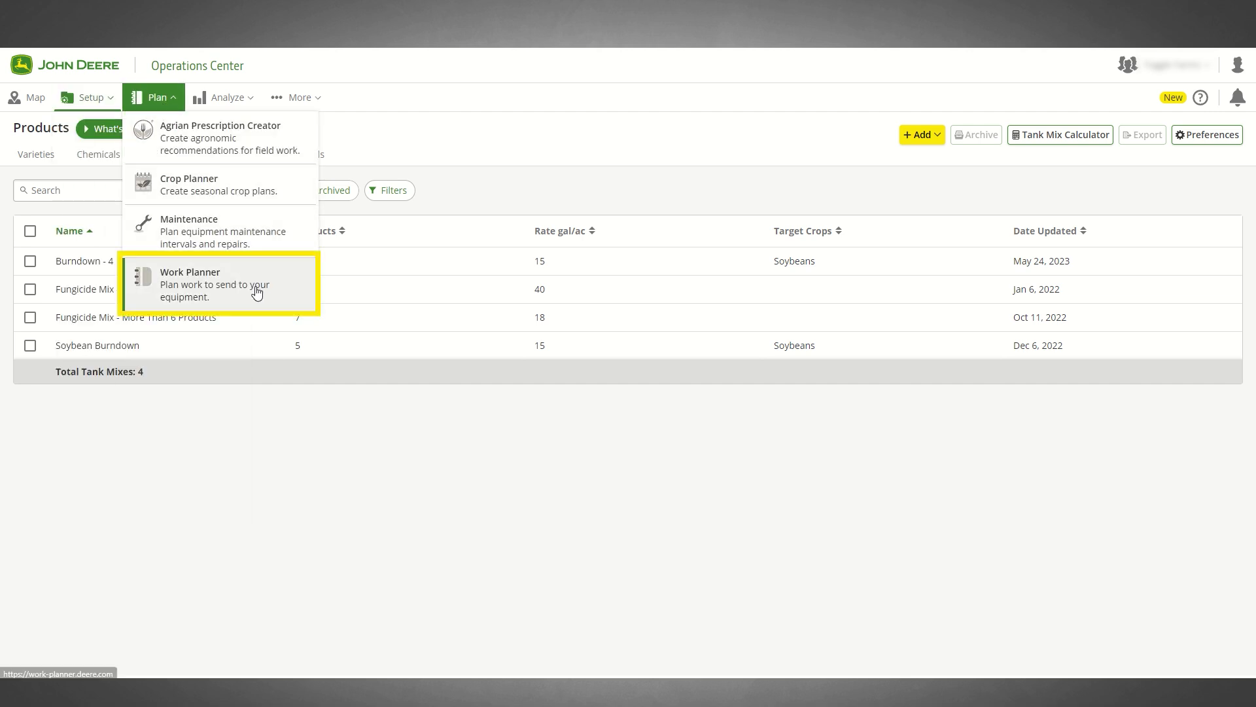